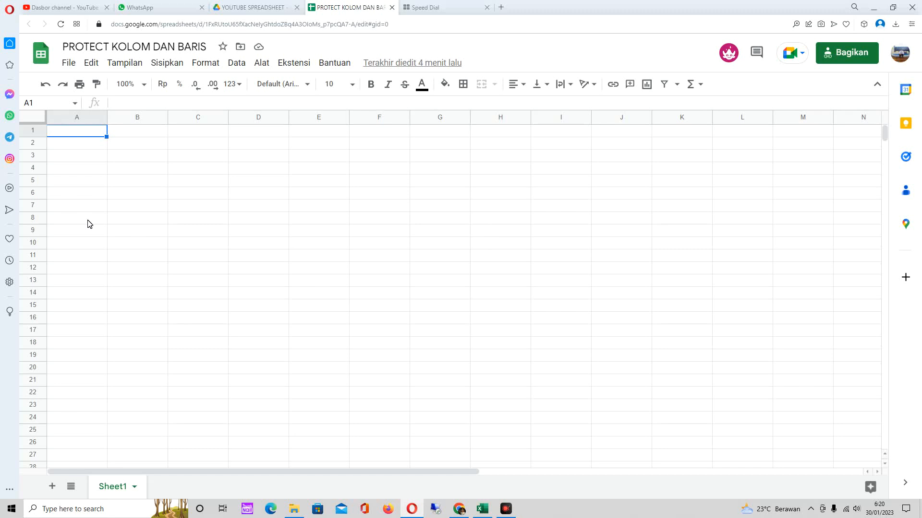
# - Enter the headers NO, NAMA and ALAMAT in cells A1 to C1, and narrow column A to fit its short contents
pyautogui.click(96, 146)
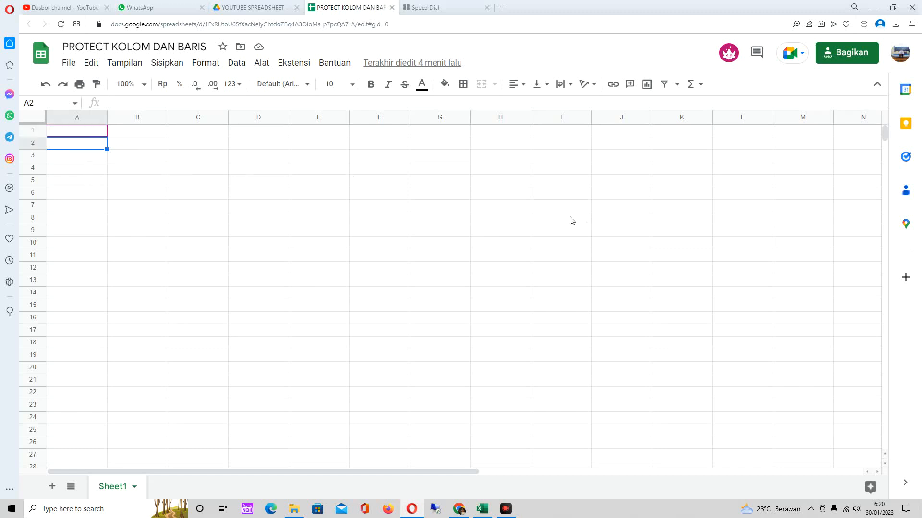
pyautogui.click(90, 130)
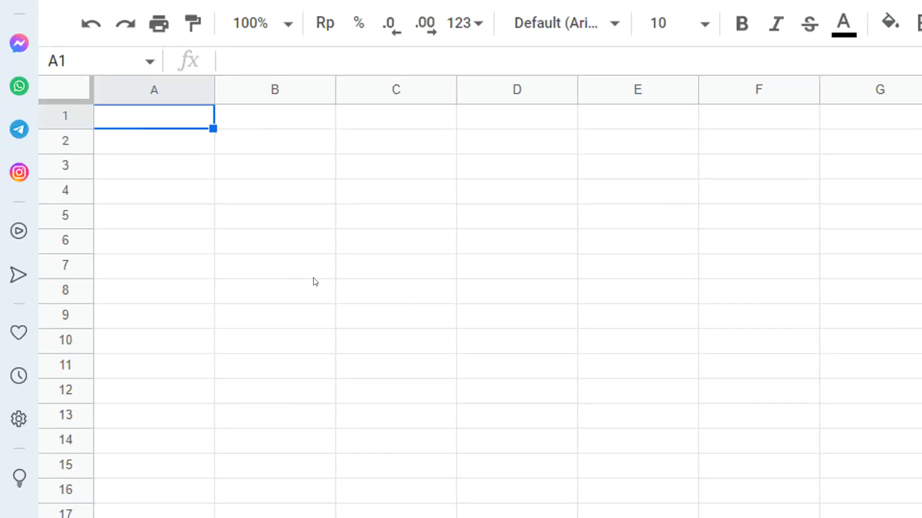
pyautogui.write('NO')
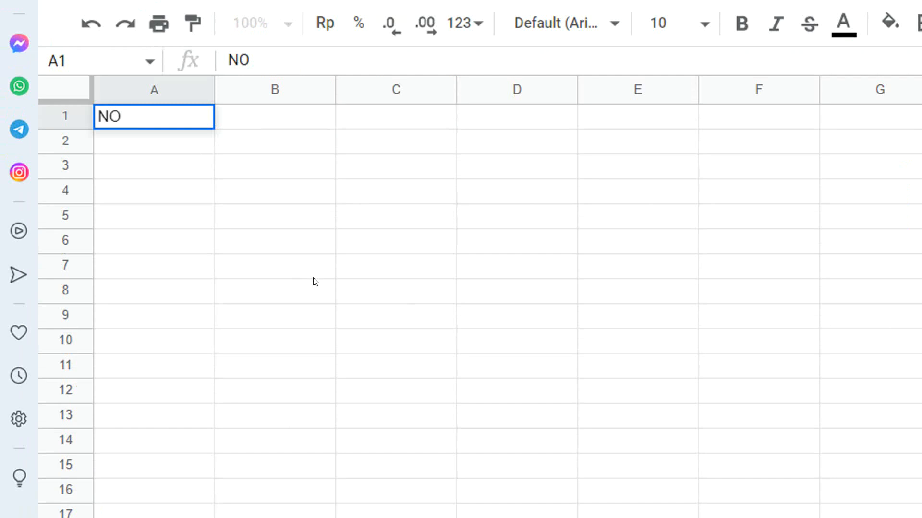
pyautogui.press('Tab')
pyautogui.write('N')
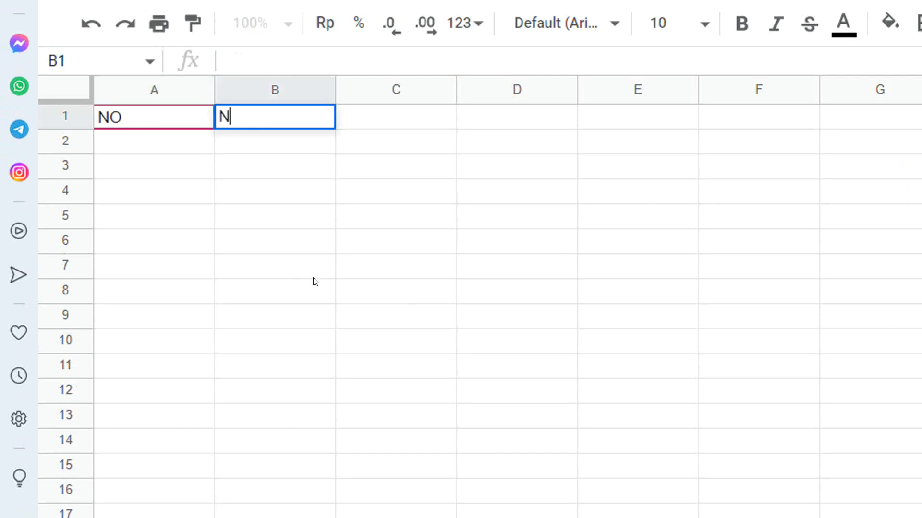
pyautogui.write('AMA')
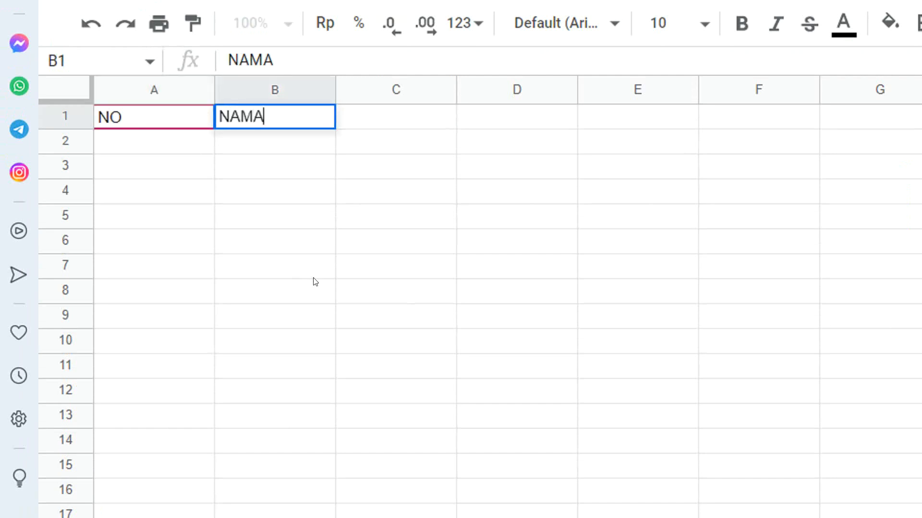
pyautogui.press('Tab')
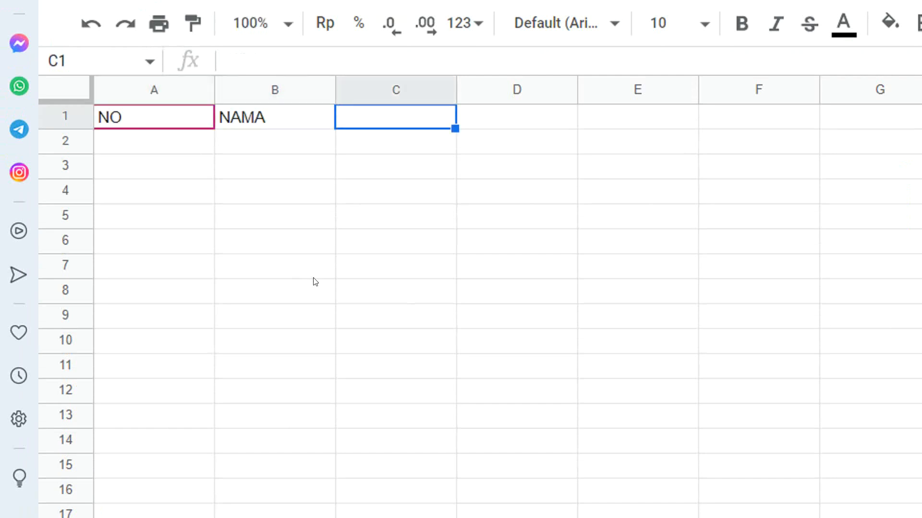
pyautogui.write('ALAMAT')
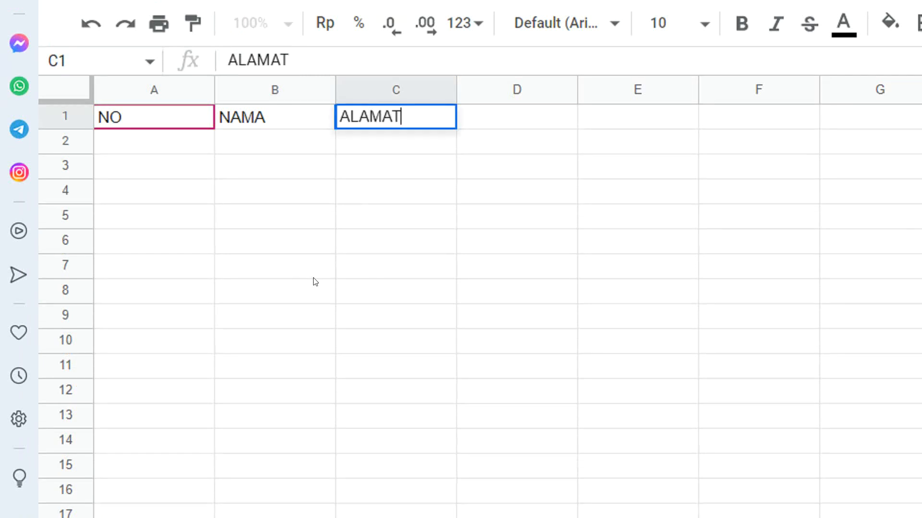
pyautogui.click(376, 202)
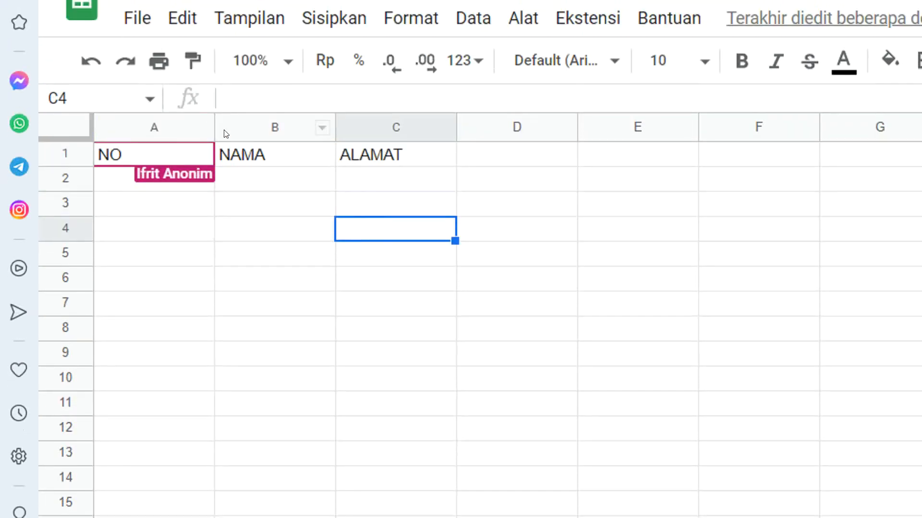
pyautogui.moveTo(206, 131); pyautogui.dragTo(144, 132)
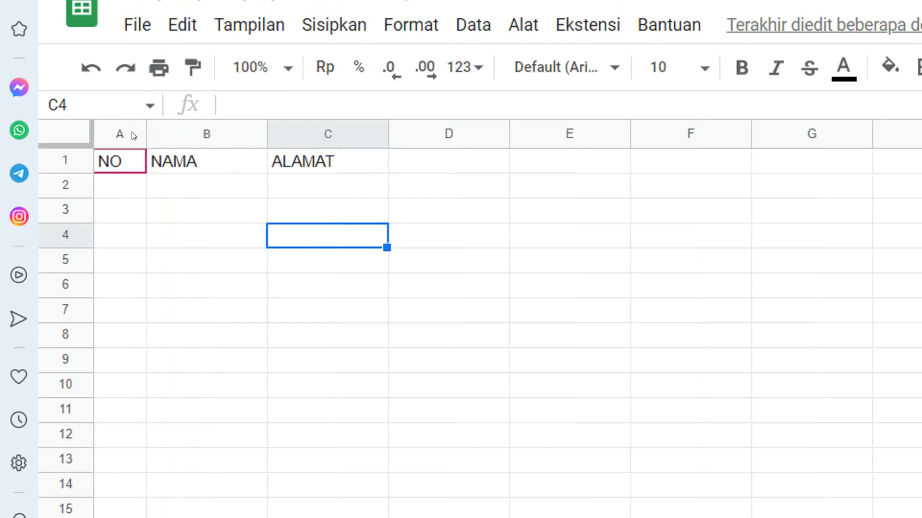
# - Fill rows 2 and 3 with the numbers 1 and 2 under NO and a person's name beside each under NAMA
pyautogui.click(124, 189)
pyautogui.write('1')
pyautogui.press('Tab')
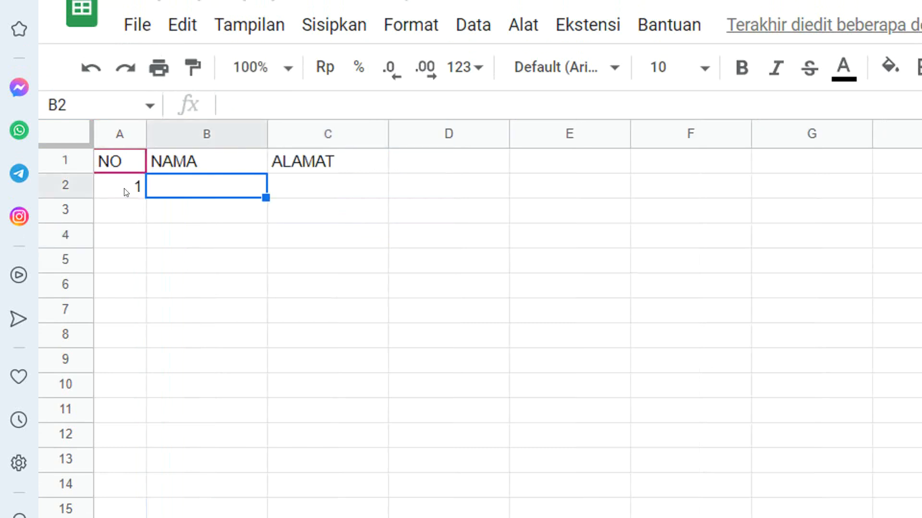
pyautogui.write('BUDI')
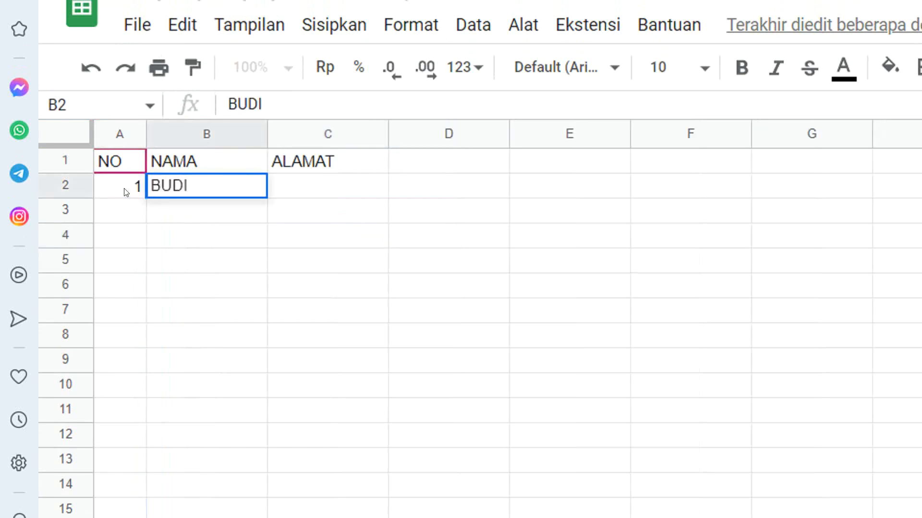
pyautogui.press('Return')
pyautogui.write('2')
pyautogui.press('Tab')
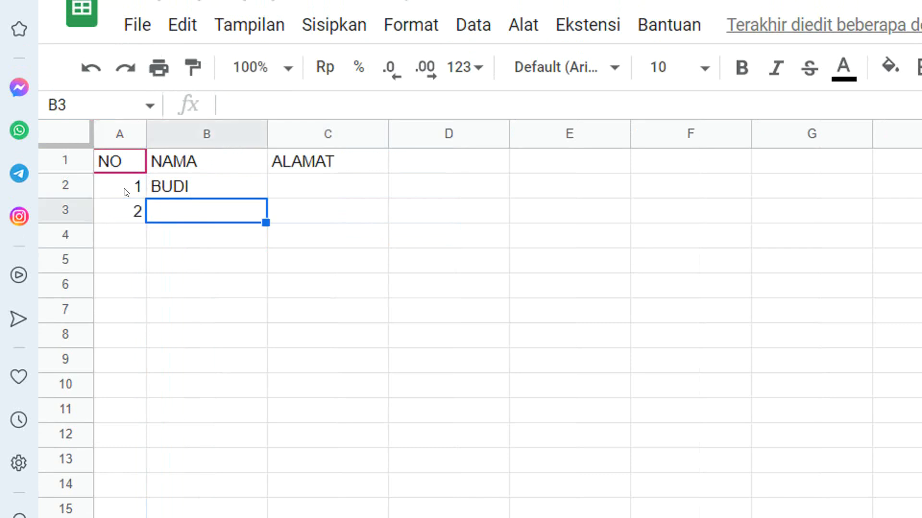
pyautogui.write('ANDI')
pyautogui.press('Return')
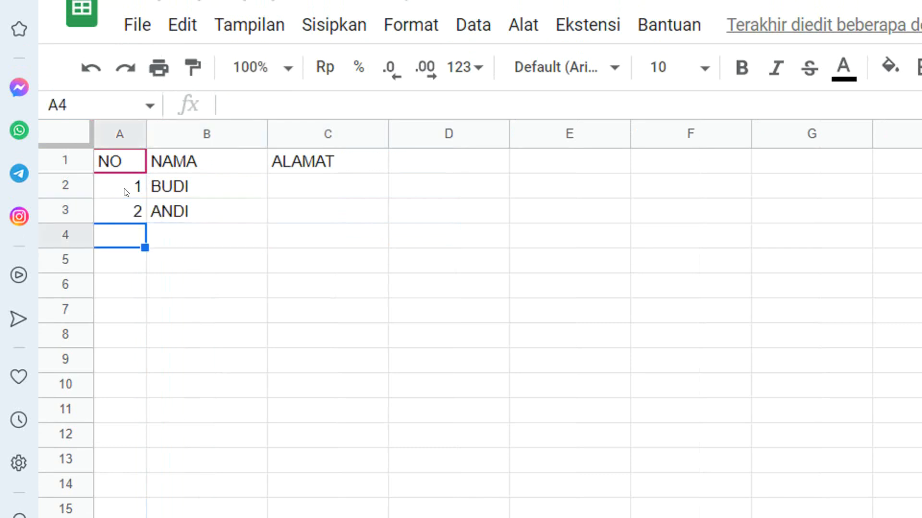
# - Fill rows 4 to 6 with the numbers 3, 4 and 5 under NO and a person's name beside each under NAMA
pyautogui.write('3')
pyautogui.press('Tab')
pyautogui.write('YUNI')
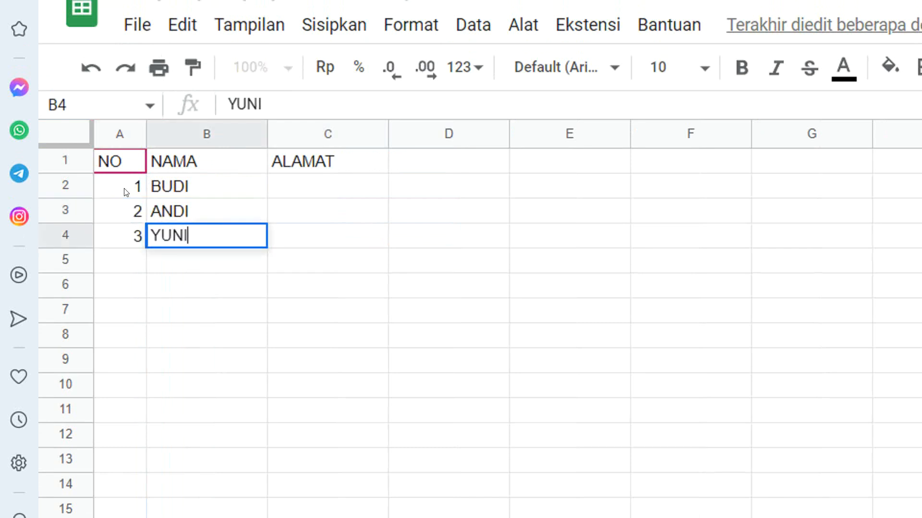
pyautogui.press('Return')
pyautogui.write('4')
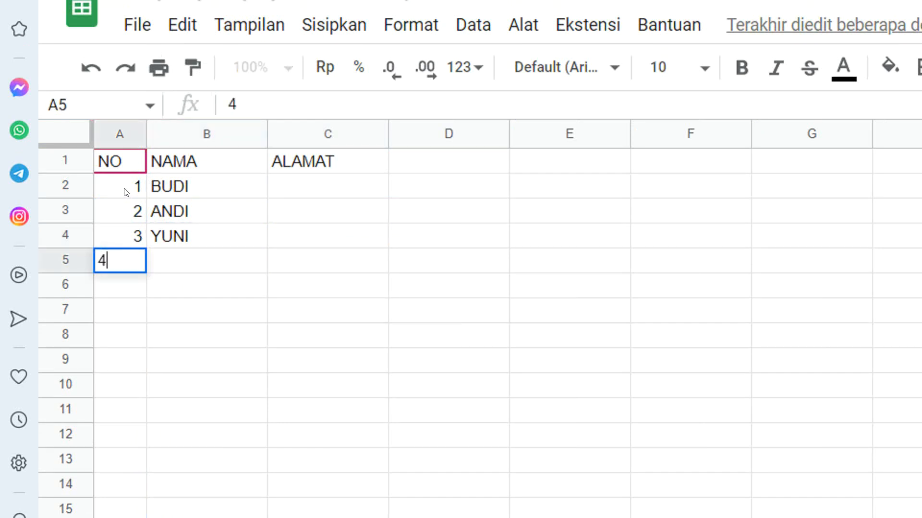
pyautogui.press('Tab')
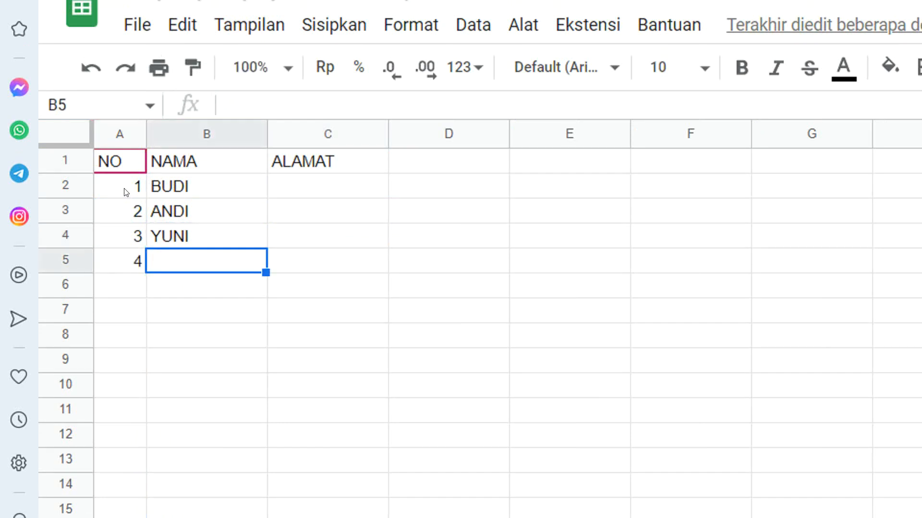
pyautogui.write('ALDO')
pyautogui.press('Return')
pyautogui.press('Left')
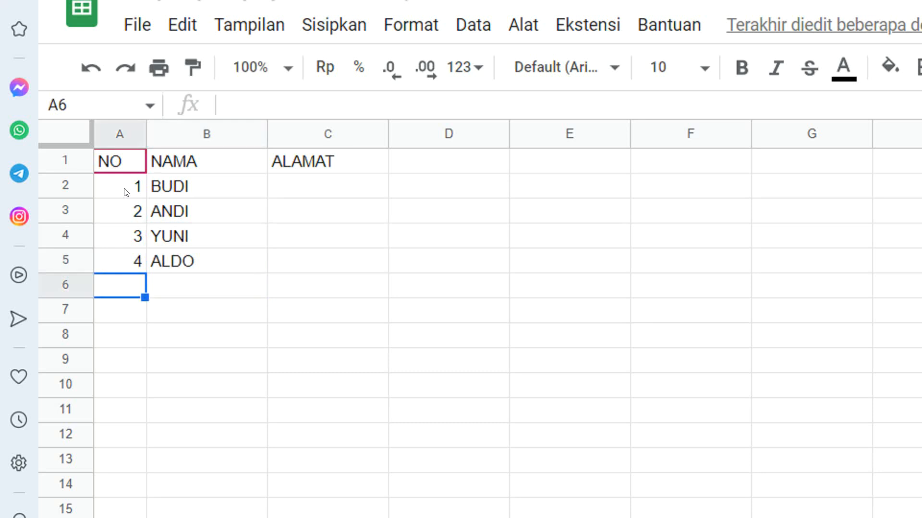
pyautogui.write('5')
pyautogui.press('Tab')
pyautogui.write('BEGI')
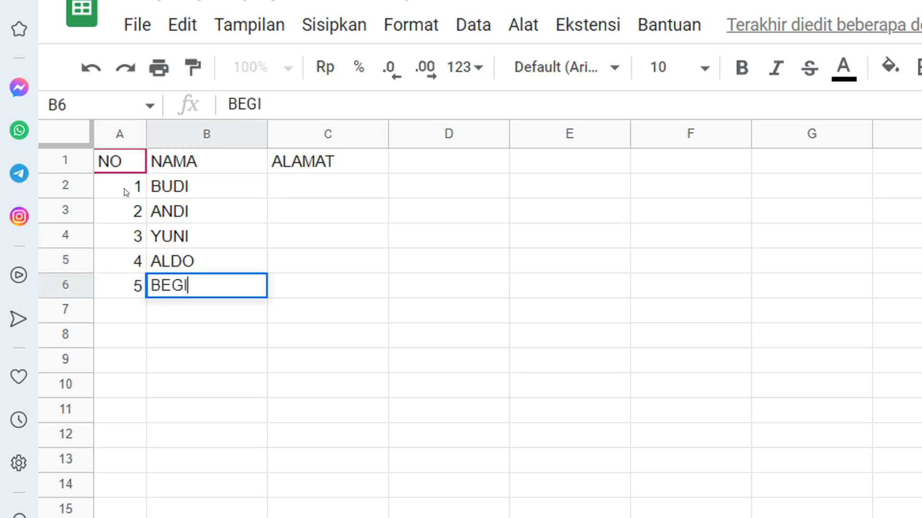
pyautogui.press('Tab')
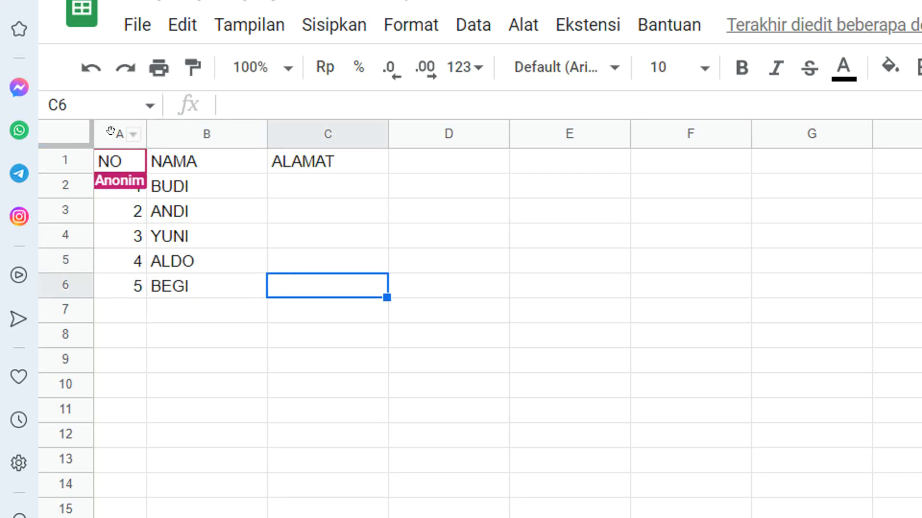
# - Widen the ALAMAT column C
pyautogui.moveTo(115, 134); pyautogui.dragTo(176, 134)
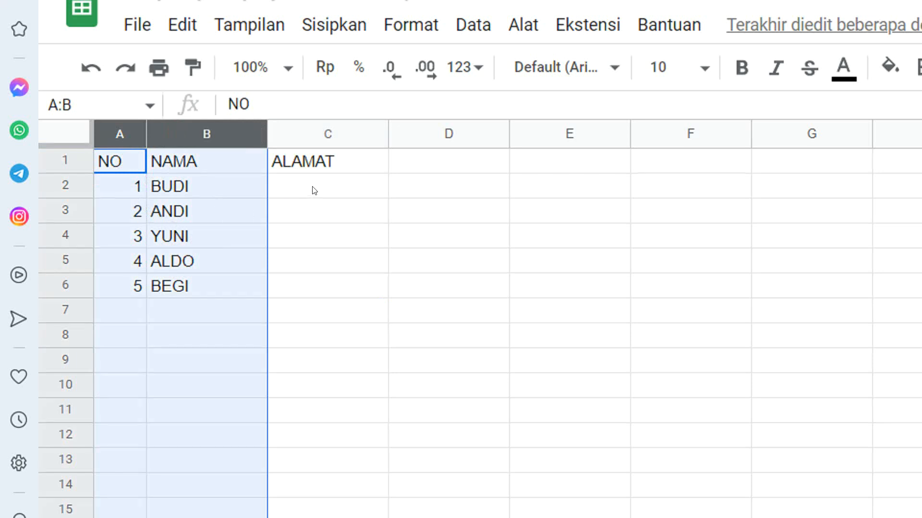
pyautogui.moveTo(387, 134); pyautogui.dragTo(454, 134)
pyautogui.click(369, 186)
pyautogui.moveTo(369, 186); pyautogui.dragTo(352, 284)
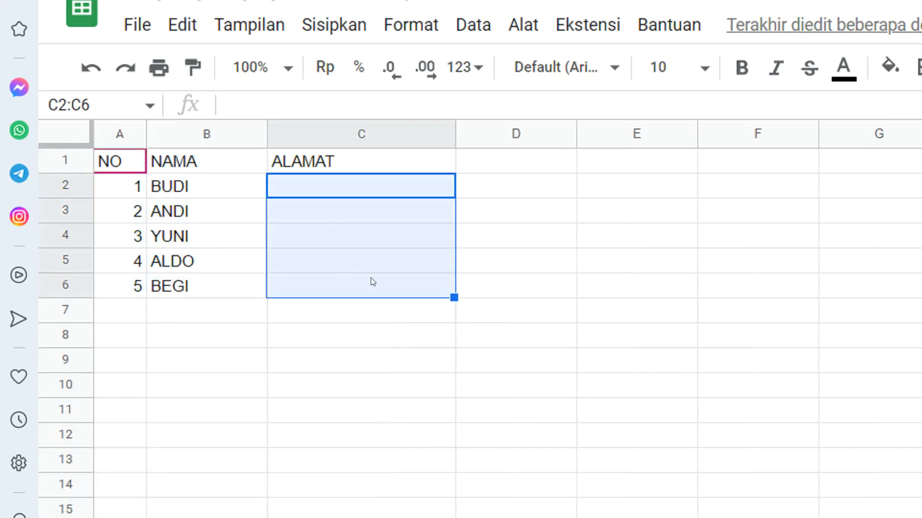
pyautogui.click(402, 202)
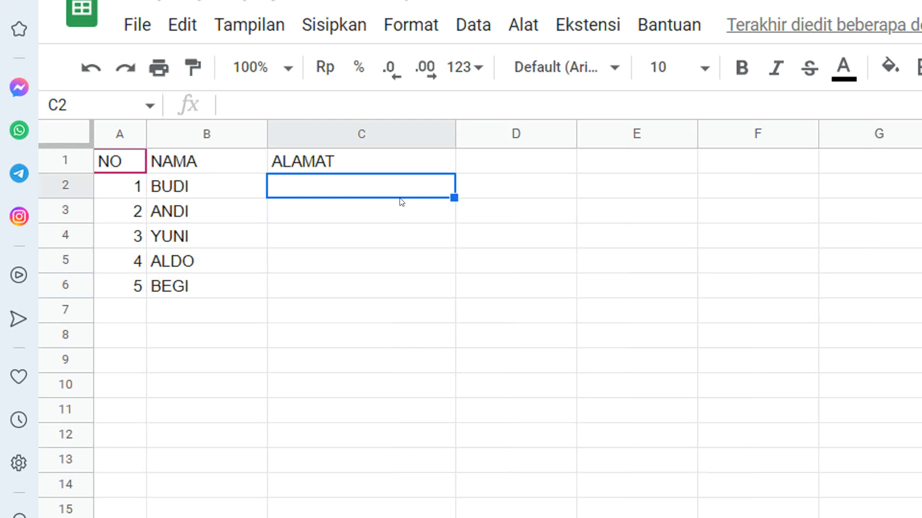
# - Set up a protected range for columns A and B of Sheet1 with the description "Tidak Boleh"
pyautogui.moveTo(122, 134); pyautogui.dragTo(189, 123)
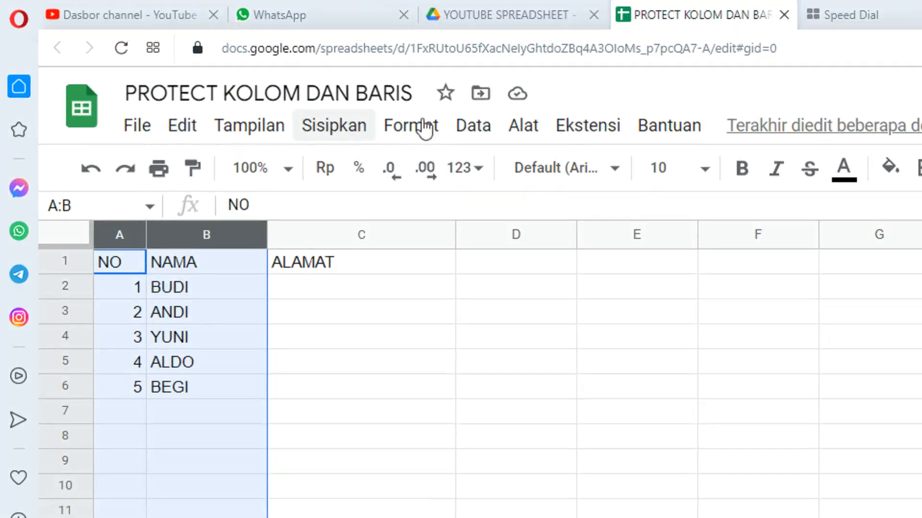
pyautogui.click(484, 132)
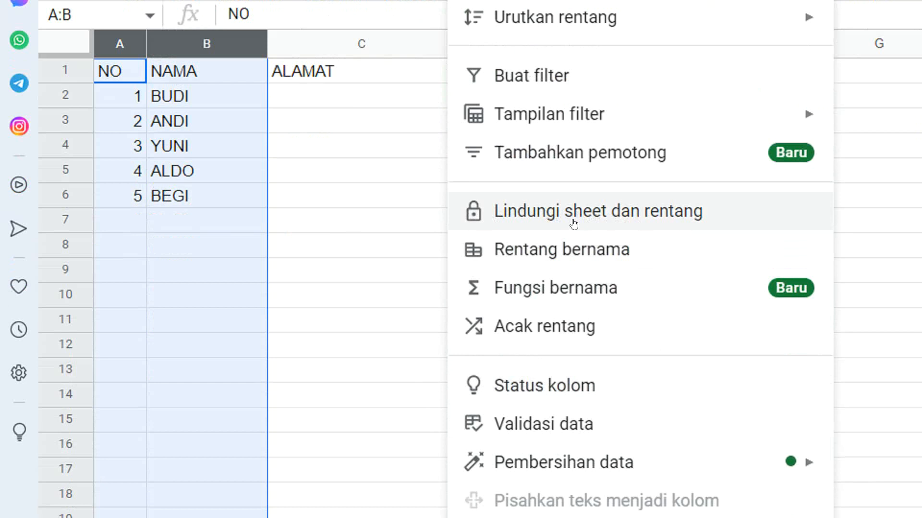
pyautogui.click(574, 223)
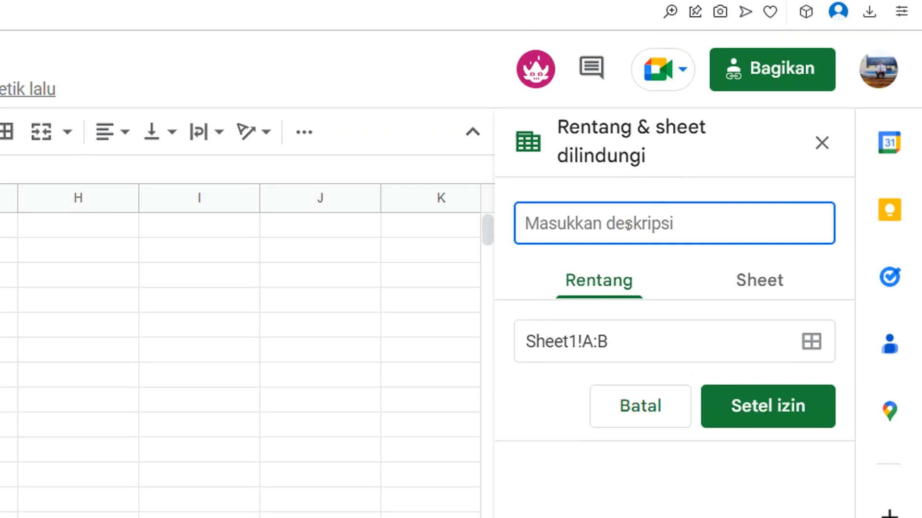
pyautogui.write('Tidak ')
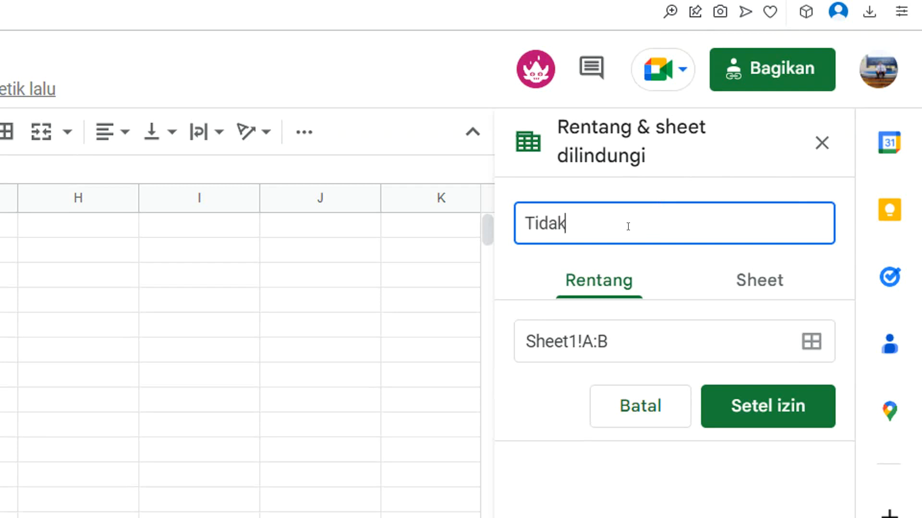
pyautogui.write('Boleh')
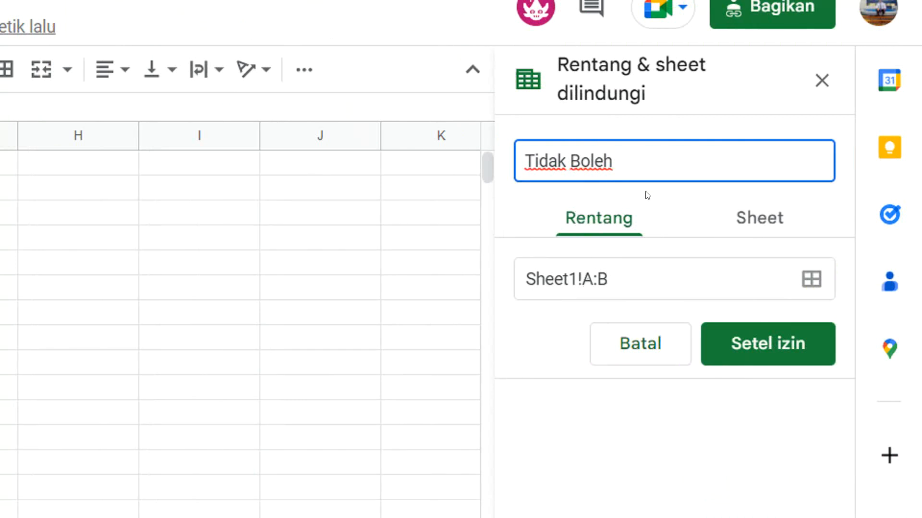
# - Restrict editing of the protected range to "Hanya Anda" and finish the permission setup
pyautogui.click(767, 348)
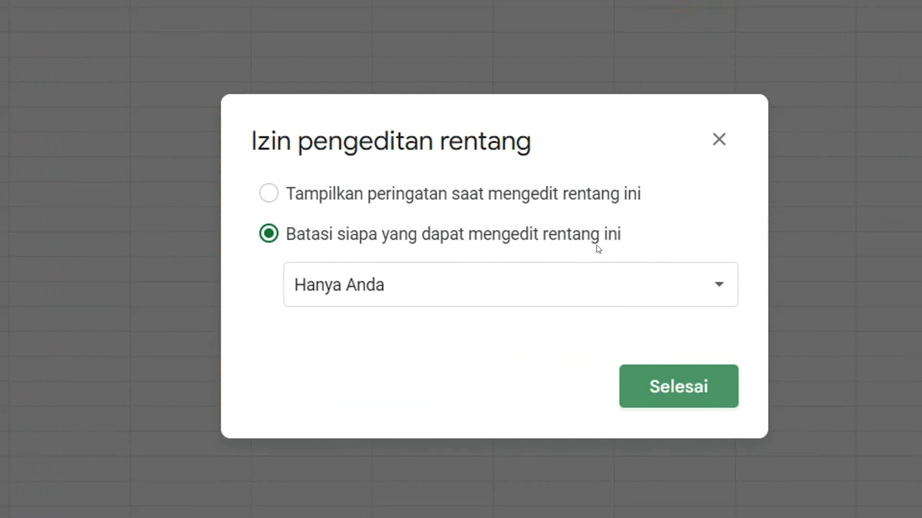
pyautogui.click(706, 285)
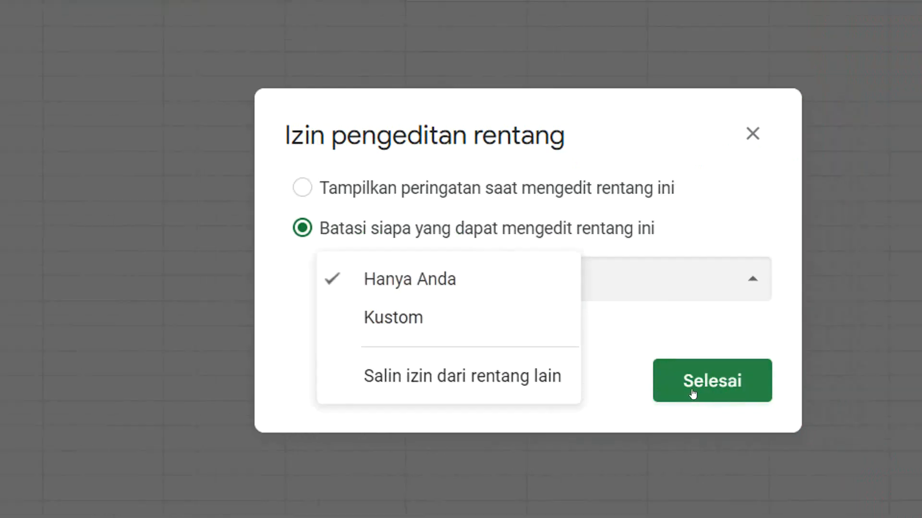
pyautogui.click(676, 379)
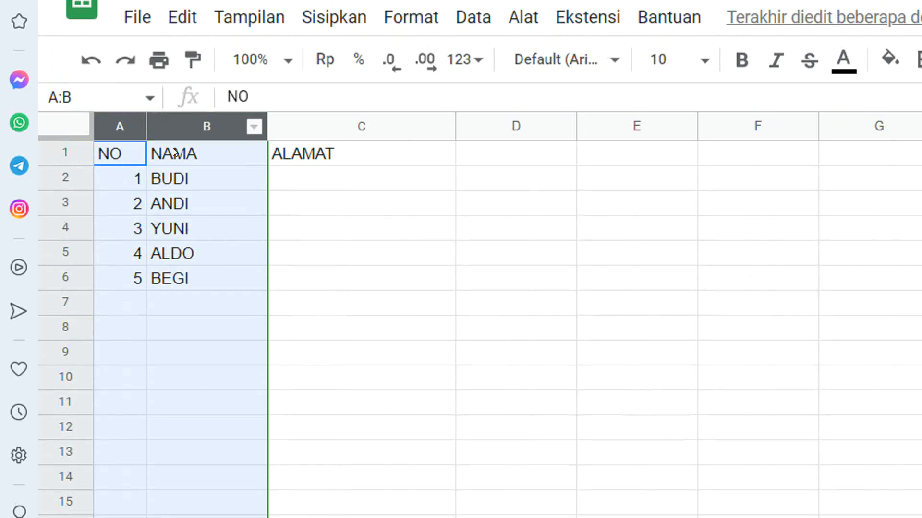
pyautogui.click(330, 182)
pyautogui.moveTo(344, 126); pyautogui.dragTo(735, 174)
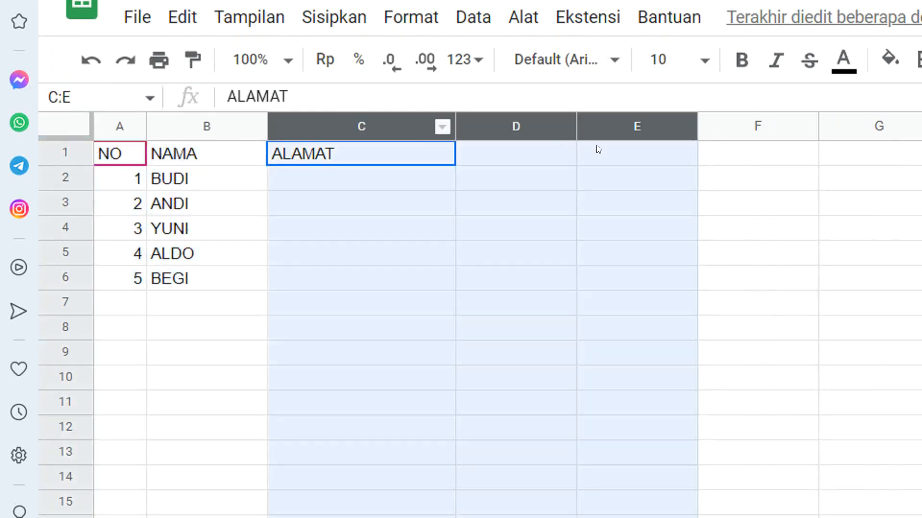
pyautogui.click(540, 255)
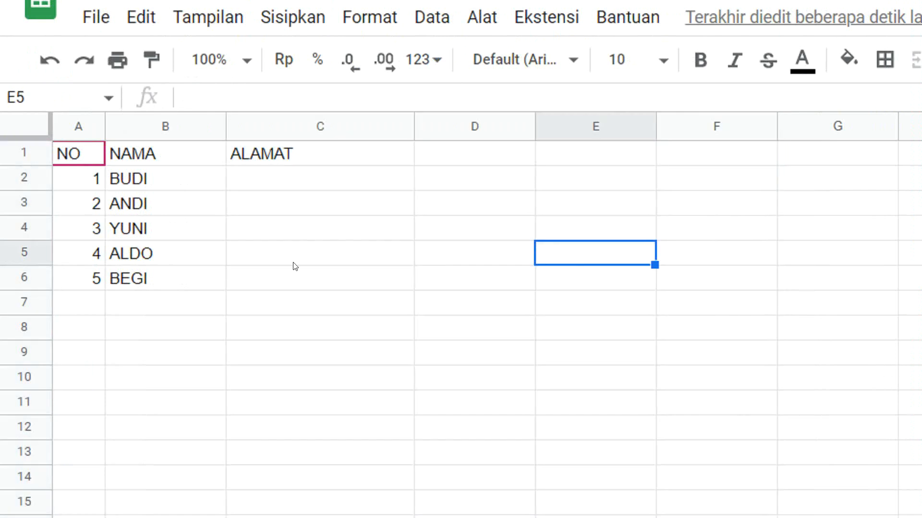
pyautogui.click(30, 157)
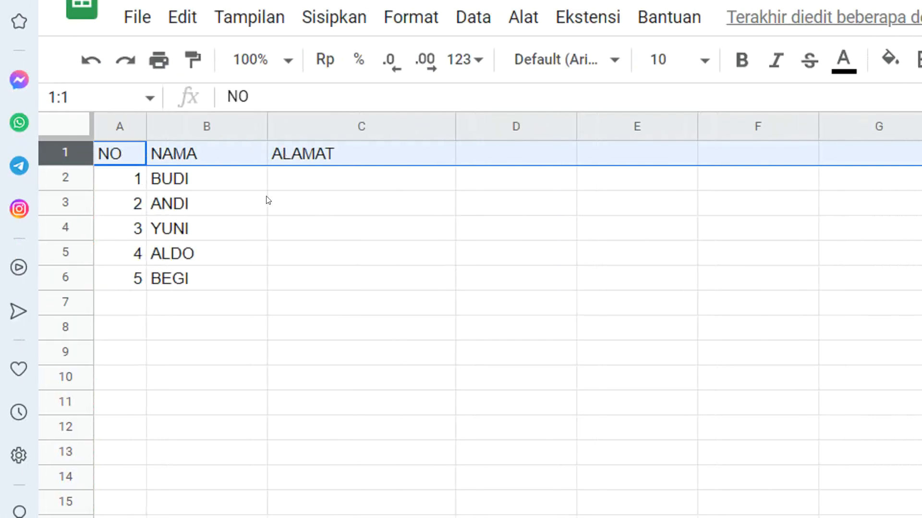
pyautogui.click(242, 198)
pyautogui.moveTo(120, 127); pyautogui.dragTo(156, 116)
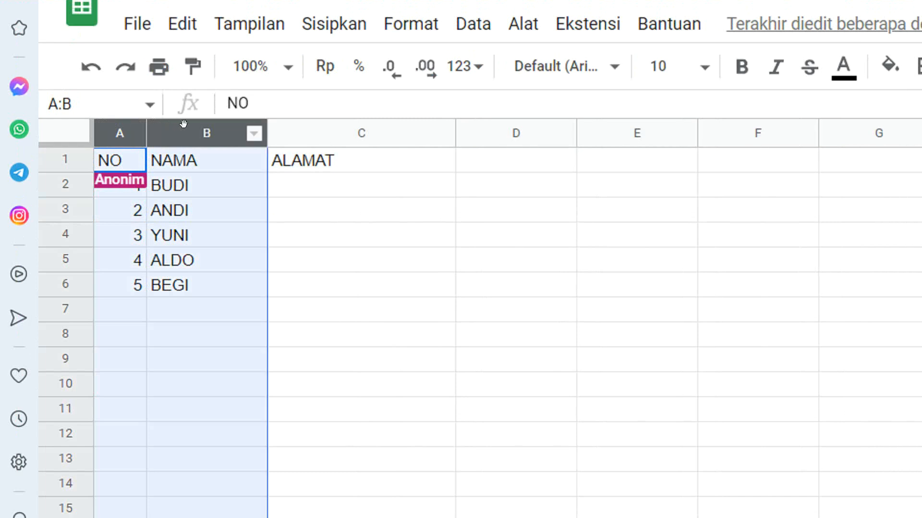
pyautogui.click(375, 243)
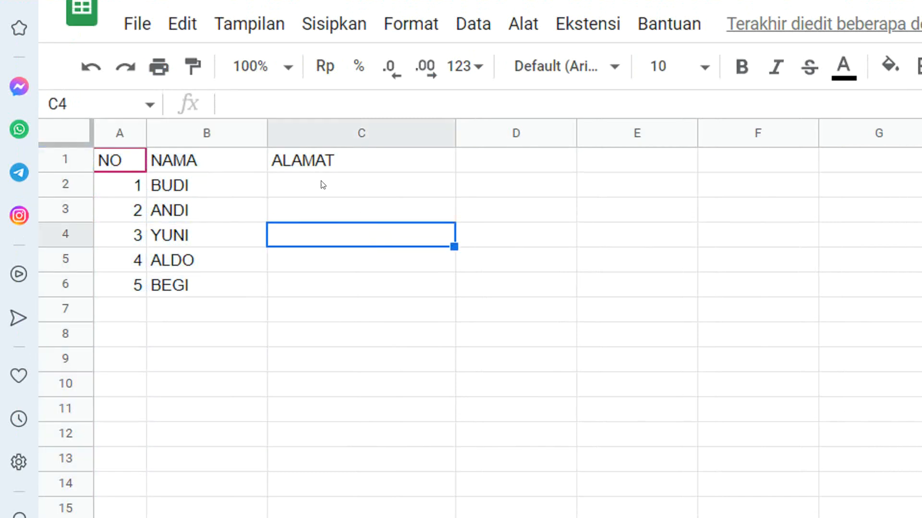
# - Switch to the same spreadsheet in Chrome, signed in as another account, and select the protected NO and NAMA cells A1:B6
pyautogui.click(75, 162)
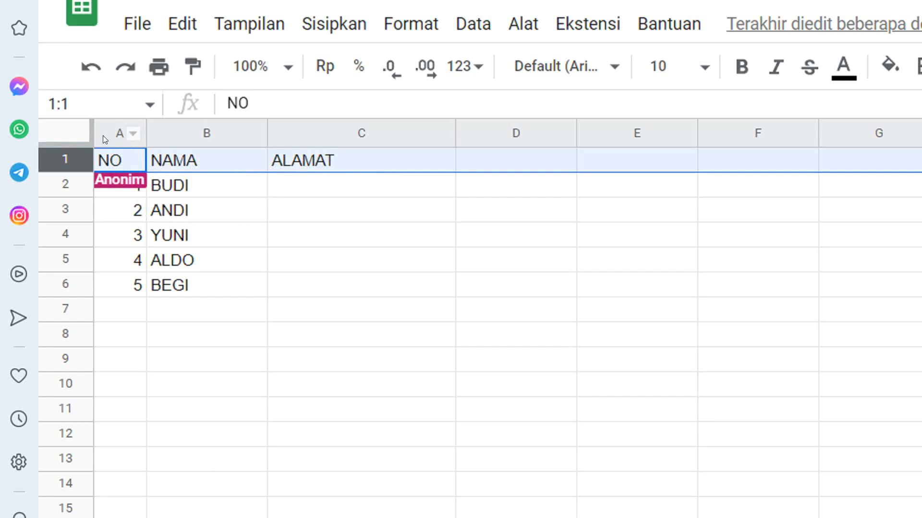
pyautogui.moveTo(103, 136); pyautogui.dragTo(177, 124)
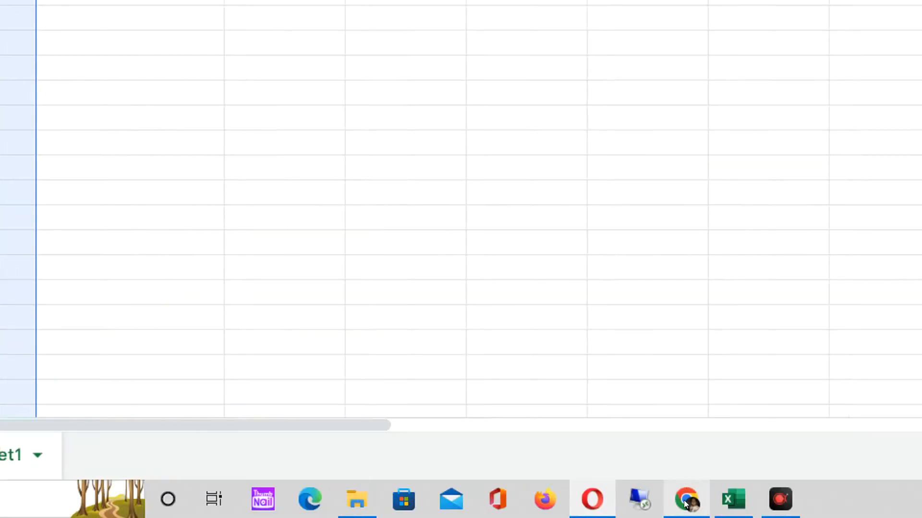
pyautogui.click(684, 505)
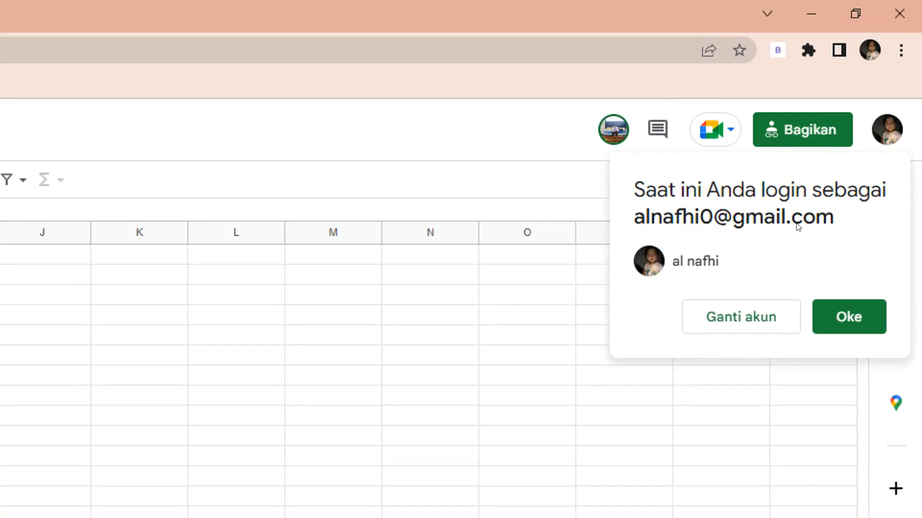
pyautogui.click(172, 360)
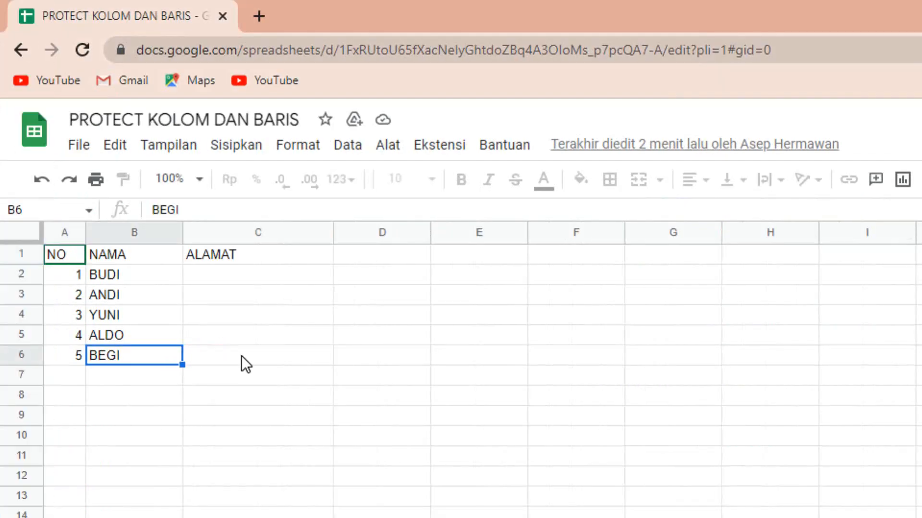
pyautogui.moveTo(67, 257); pyautogui.dragTo(137, 360)
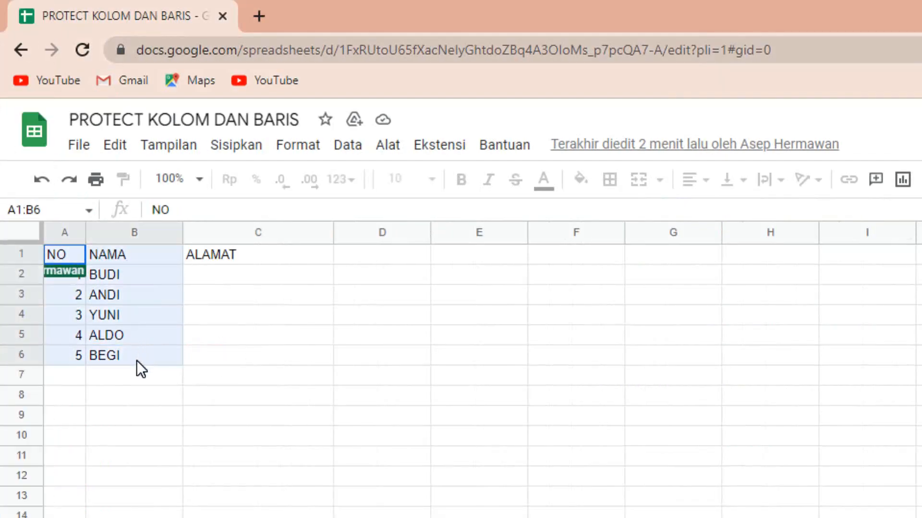
# - Enter JAKARTA PUSAT in C2 under ALAMAT
pyautogui.click(247, 273)
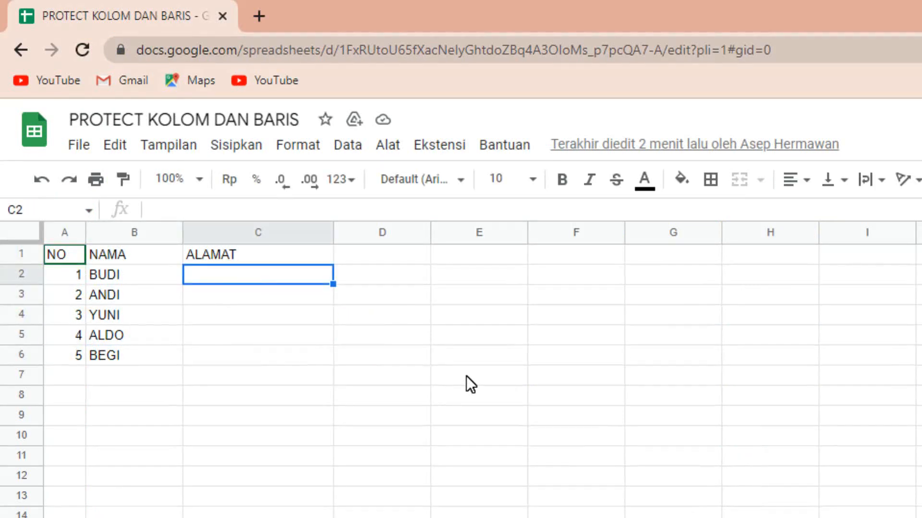
pyautogui.write('j')
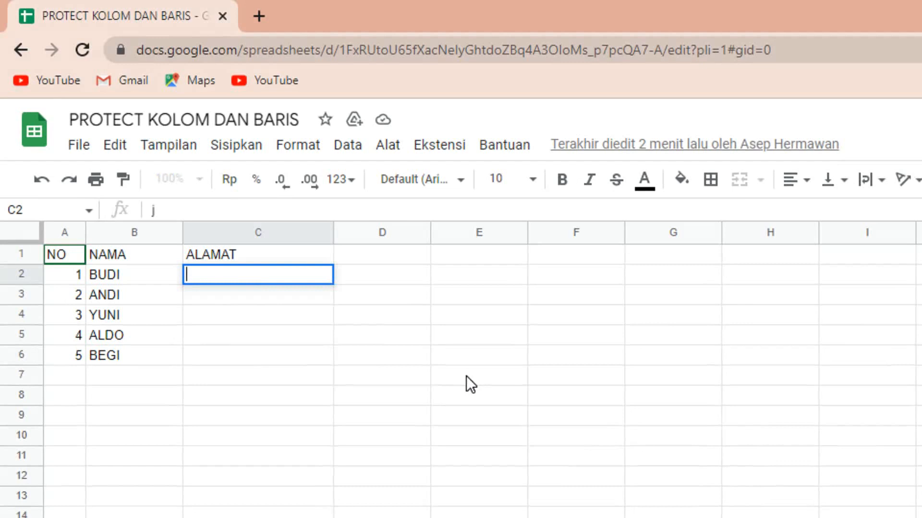
pyautogui.write('JAKARTA')
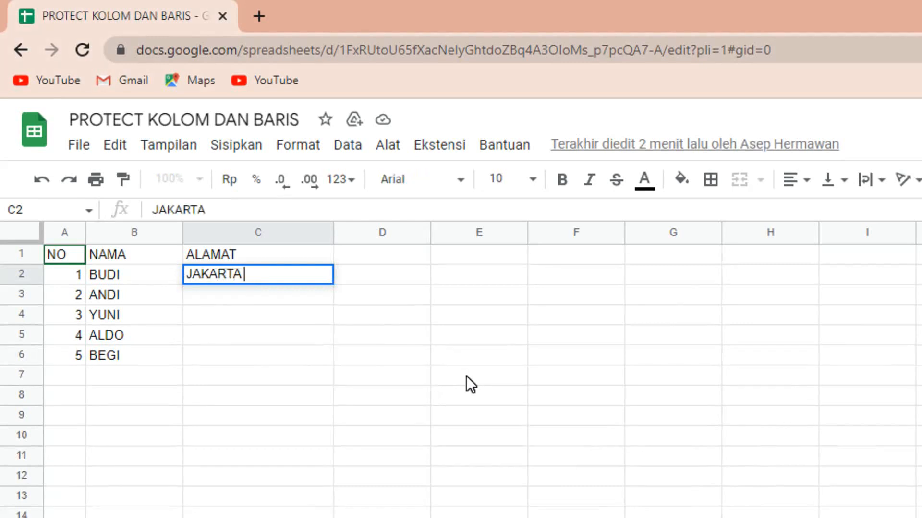
pyautogui.write(' O')
pyautogui.press('BackSpace')
pyautogui.write('PUSAT')
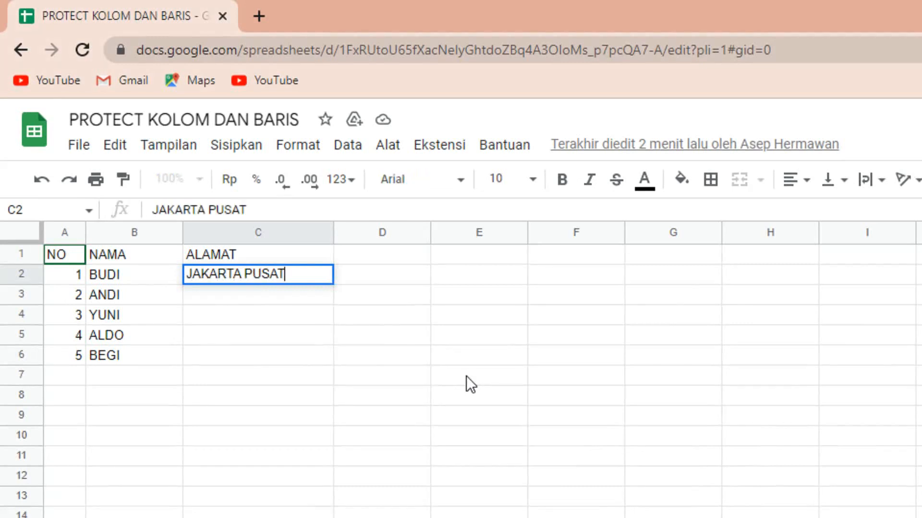
pyautogui.press('Return')
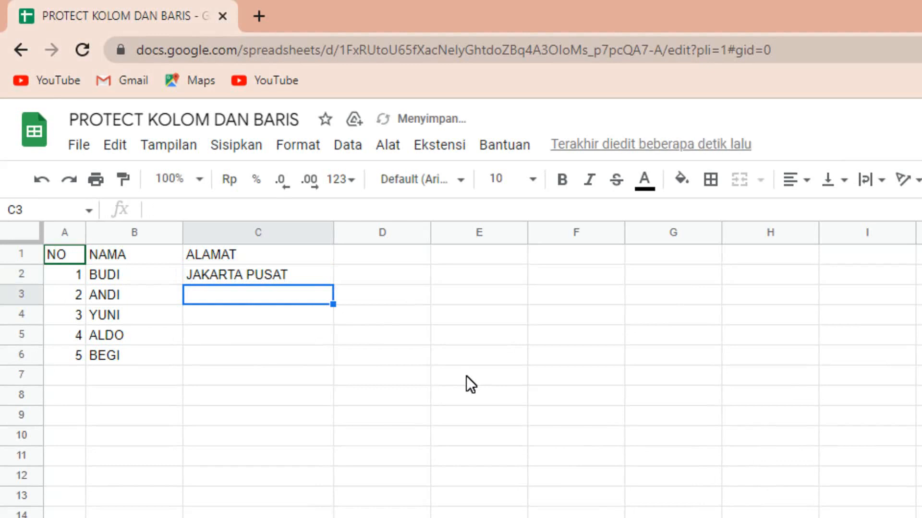
# - Fill C3 to C6 under ALAMAT with JAWA BARAT, LAMPUNG, BEKASI and ACEH
pyautogui.write('JAWA BARA')
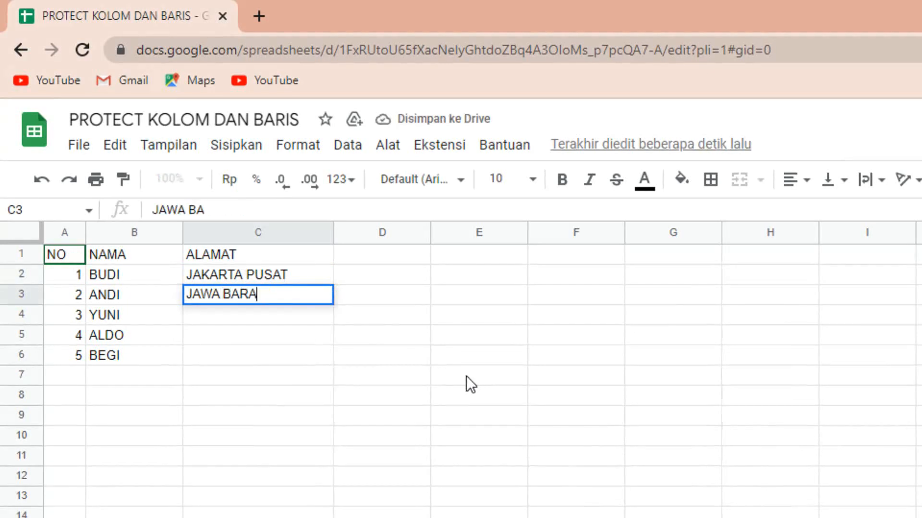
pyautogui.write('T')
pyautogui.press('Return')
pyautogui.write('LAMPUNG')
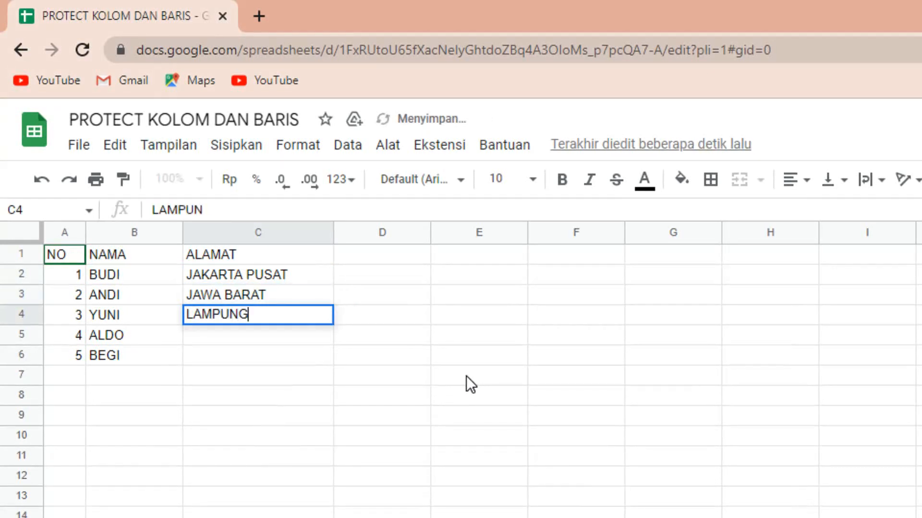
pyautogui.press('Return')
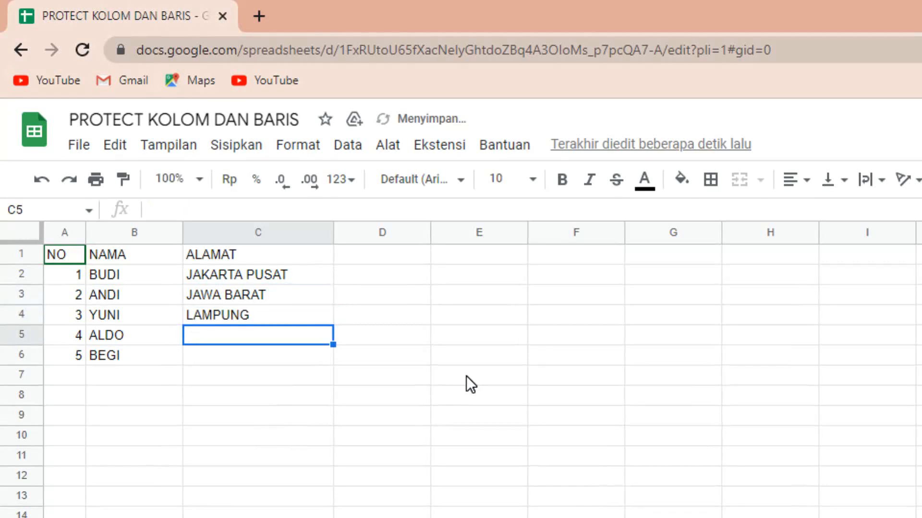
pyautogui.write('BEKA')
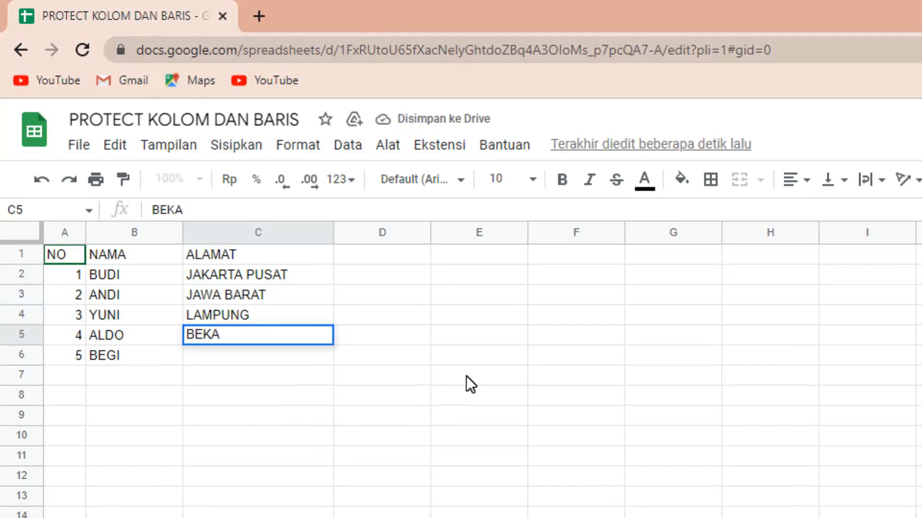
pyautogui.write('SI')
pyautogui.press('Return')
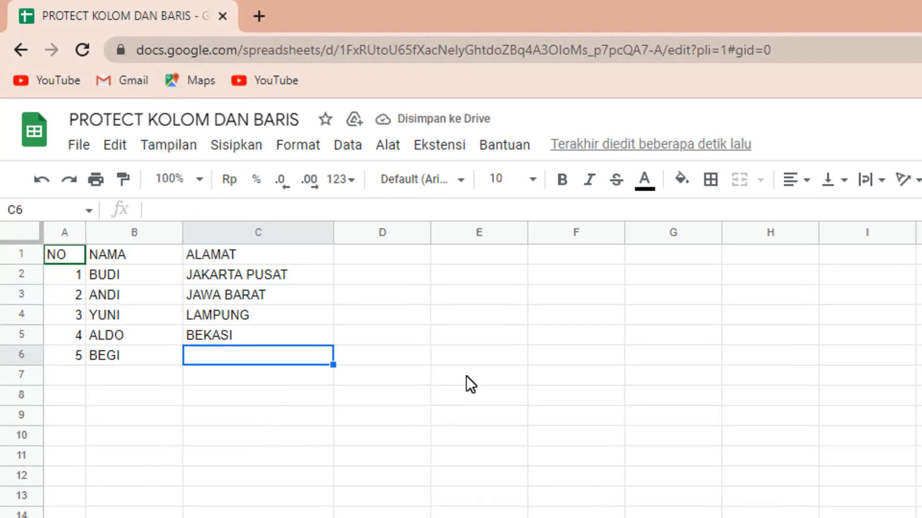
pyautogui.write('ACEH')
pyautogui.press('Return')
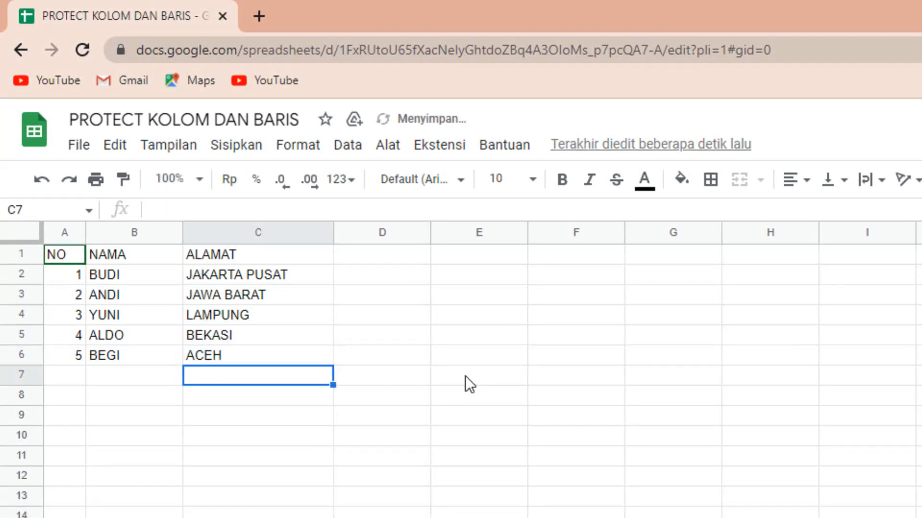
# - Check the actions available for the protected name cell B2 and try to edit its content
pyautogui.click(236, 296)
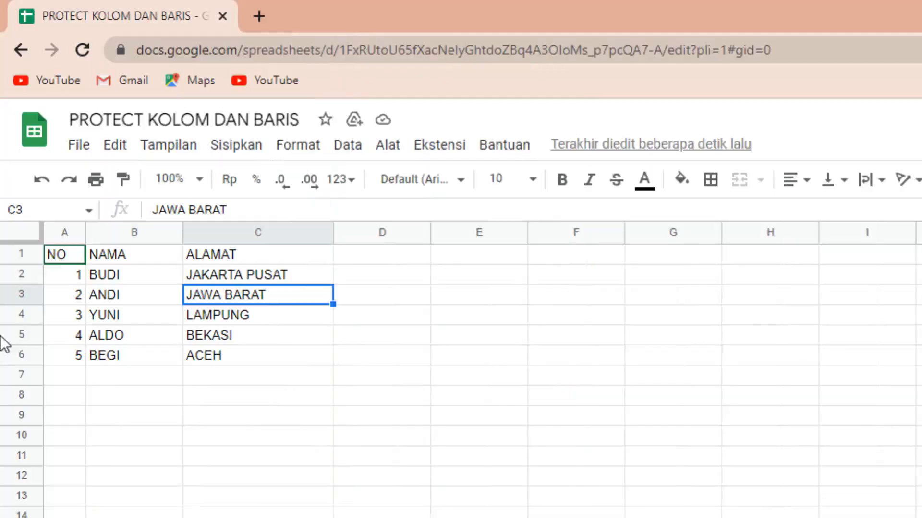
pyautogui.click(112, 276)
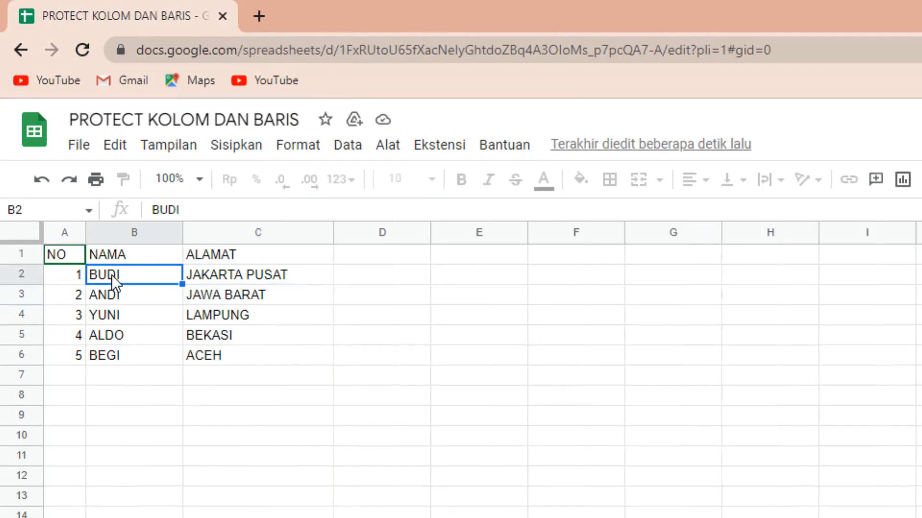
pyautogui.rightClick(107, 275)
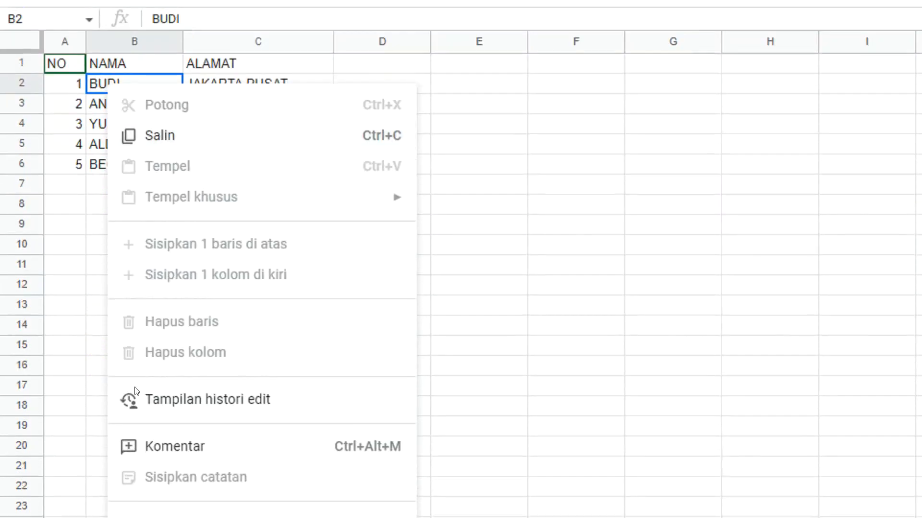
pyautogui.click(102, 245)
pyautogui.click(137, 86)
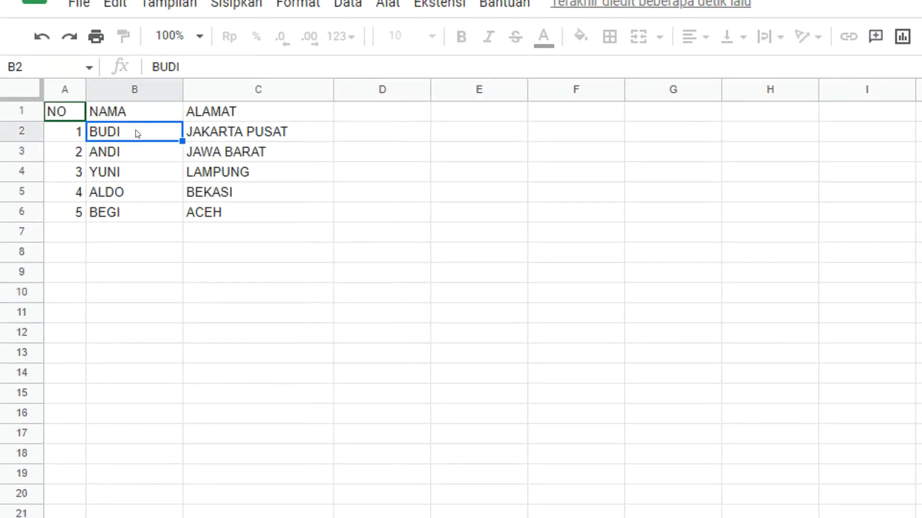
pyautogui.doubleClick(138, 134)
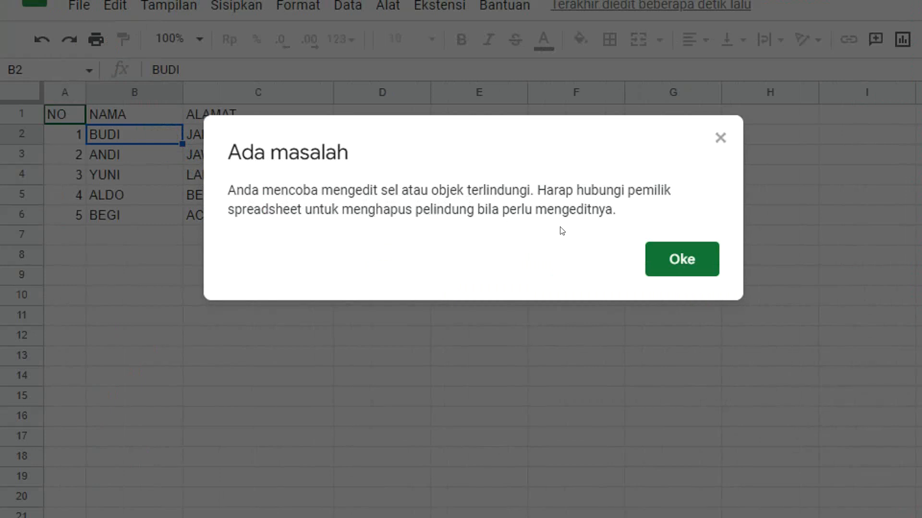
pyautogui.click(678, 260)
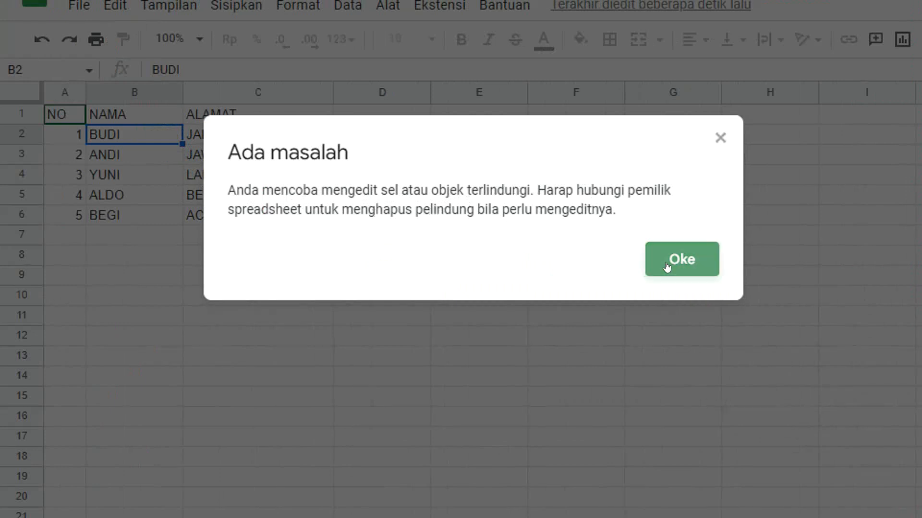
# - Try to delete the number in the protected cell A4 under NO
pyautogui.click(103, 184)
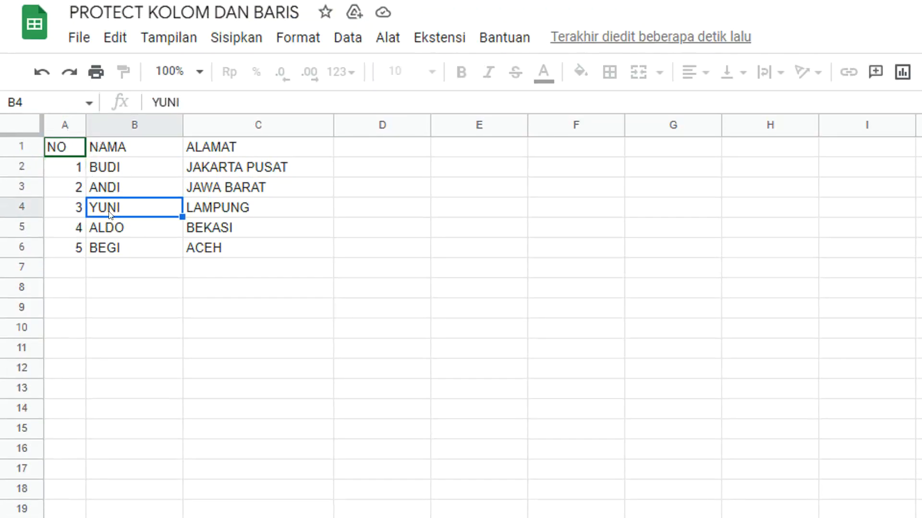
pyautogui.click(77, 212)
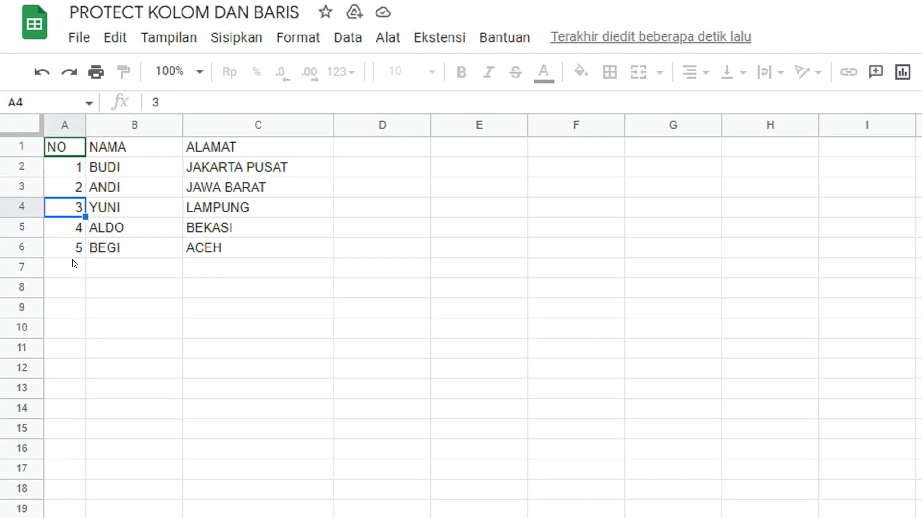
pyautogui.press('Delete')
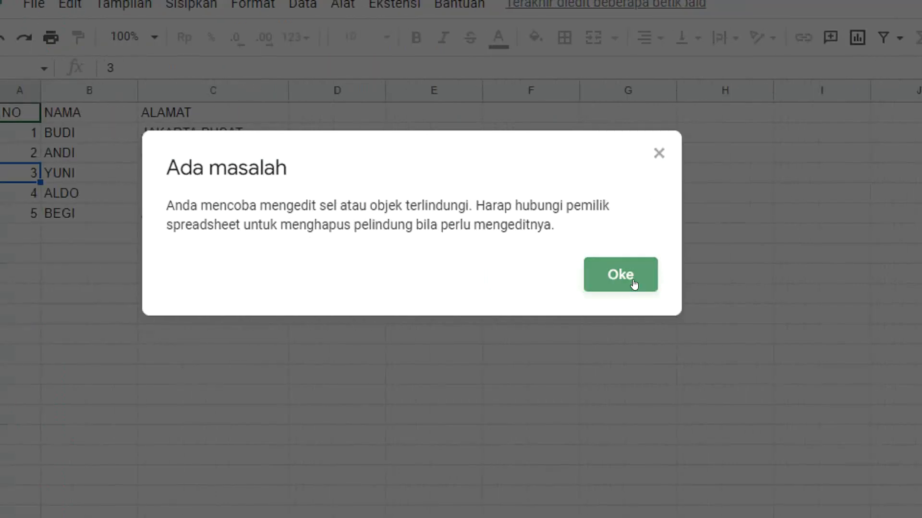
pyautogui.click(633, 283)
pyautogui.click(323, 177)
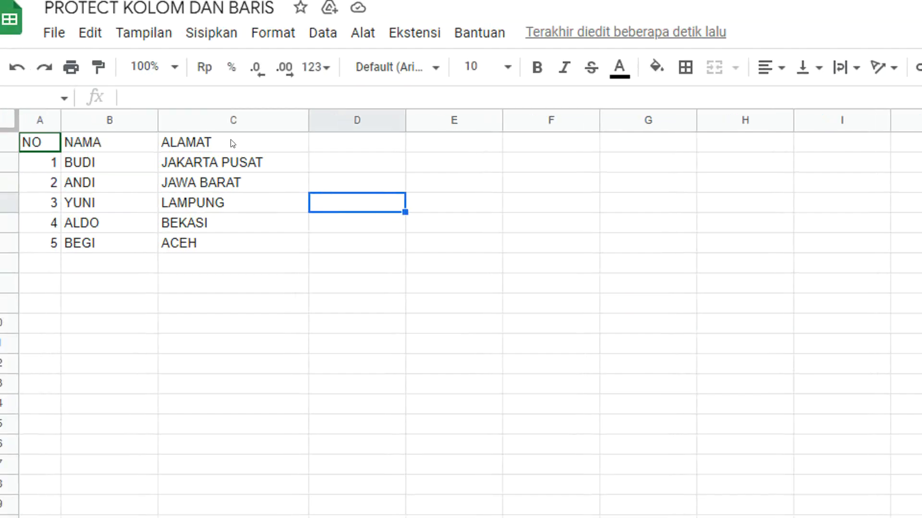
# - Test editing the ALAMAT header in C1 by replacing it with SDFBVSDBJKSDBF and clearing it, and undo the change
pyautogui.click(232, 144)
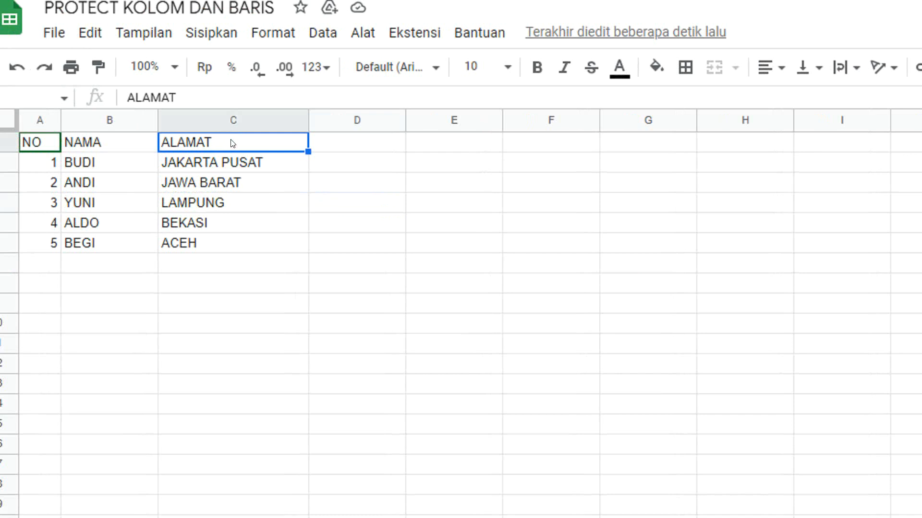
pyautogui.write('SDFBVSDBJKSDBF')
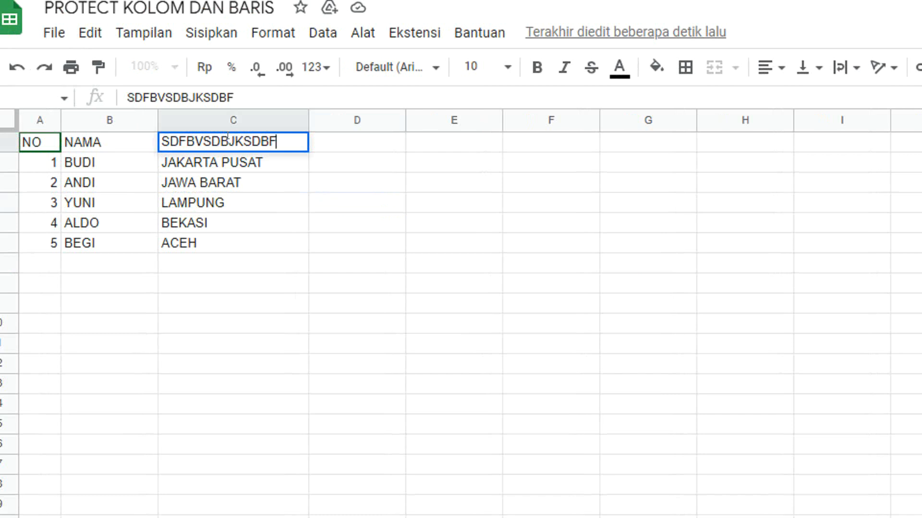
pyautogui.hotkey('ctrl', 'a')
pyautogui.press('BackSpace')
pyautogui.click(263, 261)
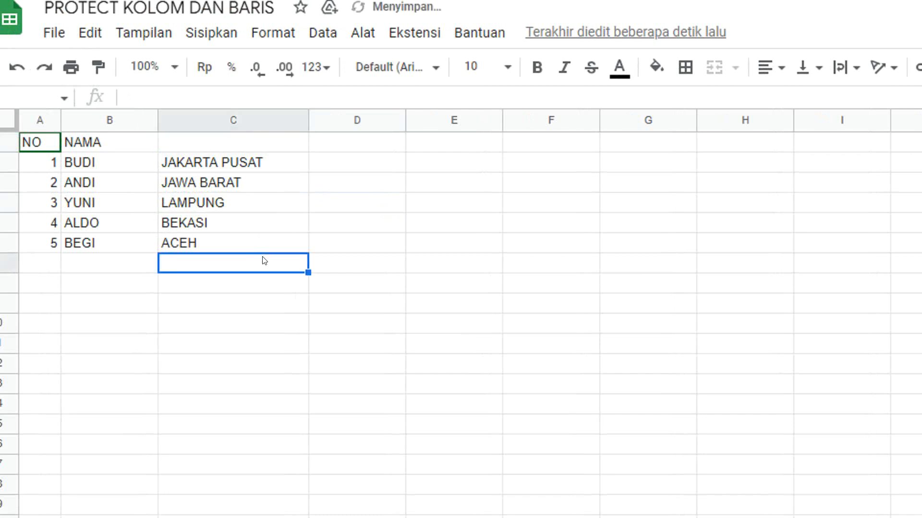
pyautogui.hotkey('ctrl', 'z')
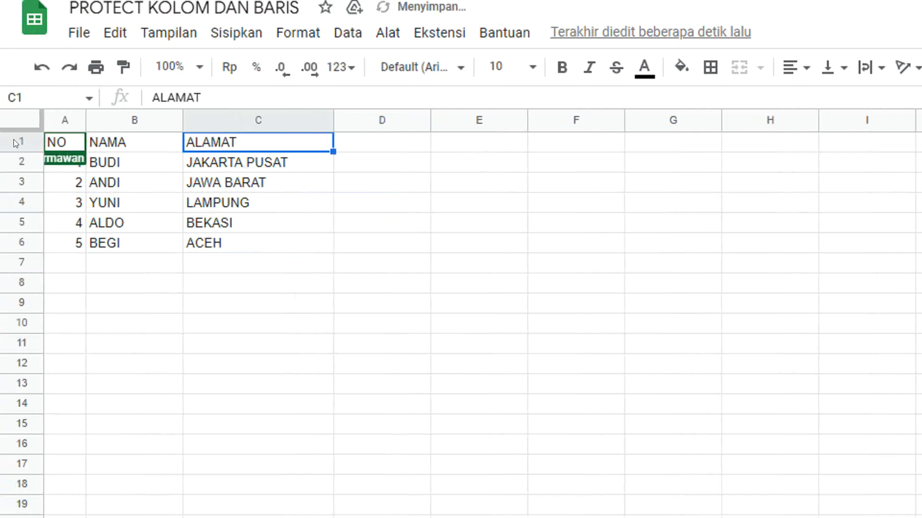
# - Review header row 1 and the ALAMAT entries in C2:C6, and switch back to the owner's spreadsheet in Opera
pyautogui.click(15, 142)
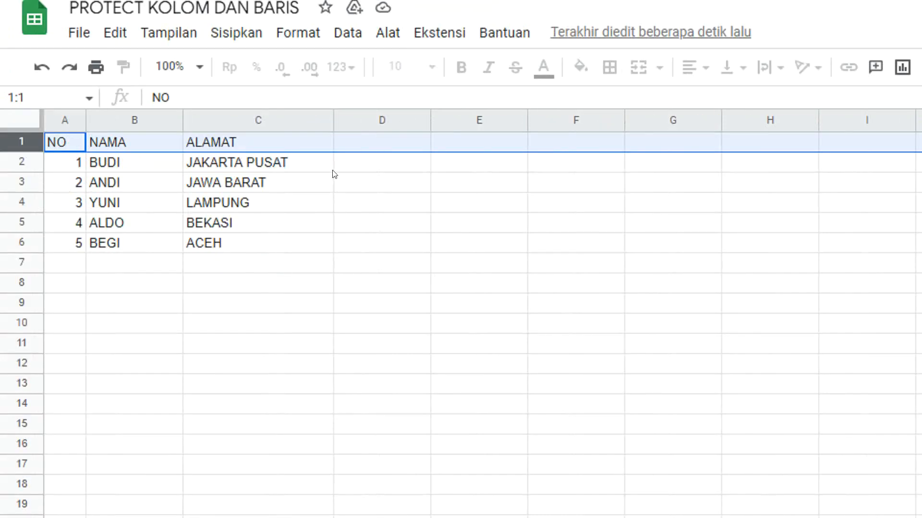
pyautogui.moveTo(304, 162); pyautogui.dragTo(302, 248)
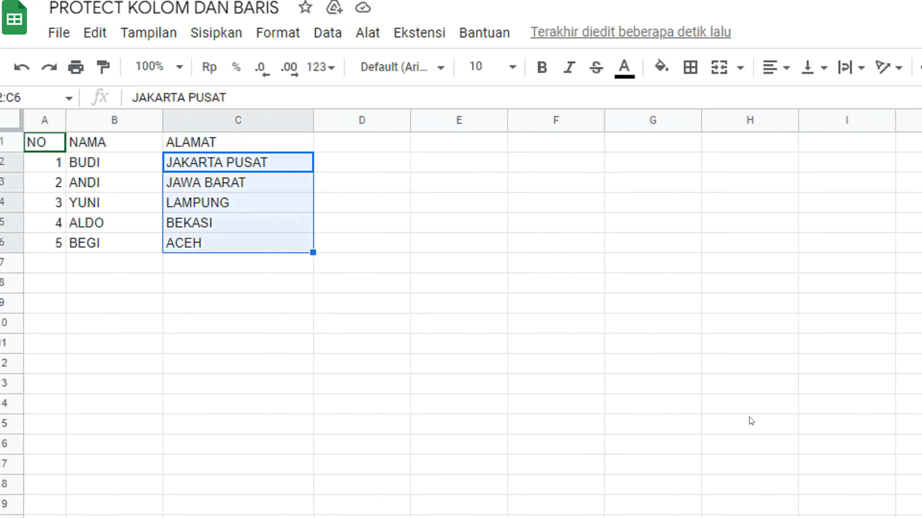
pyautogui.click(850, 424)
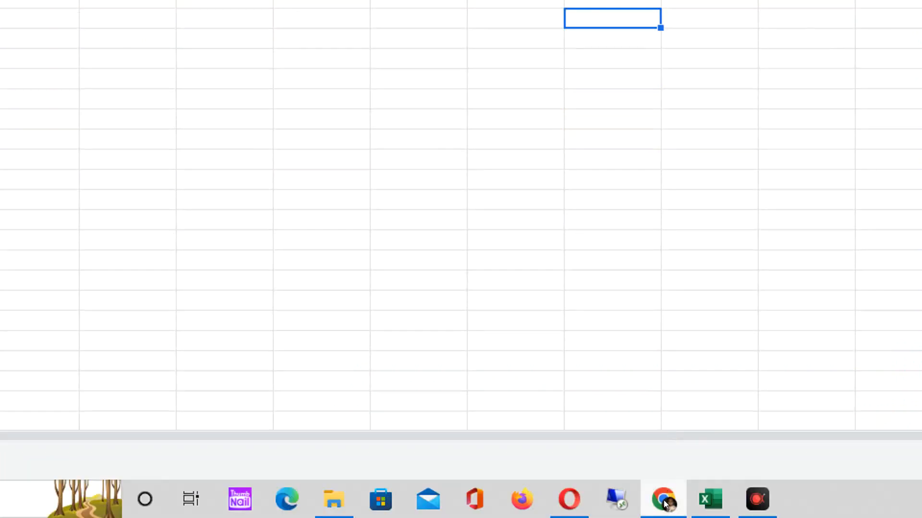
pyautogui.click(663, 505)
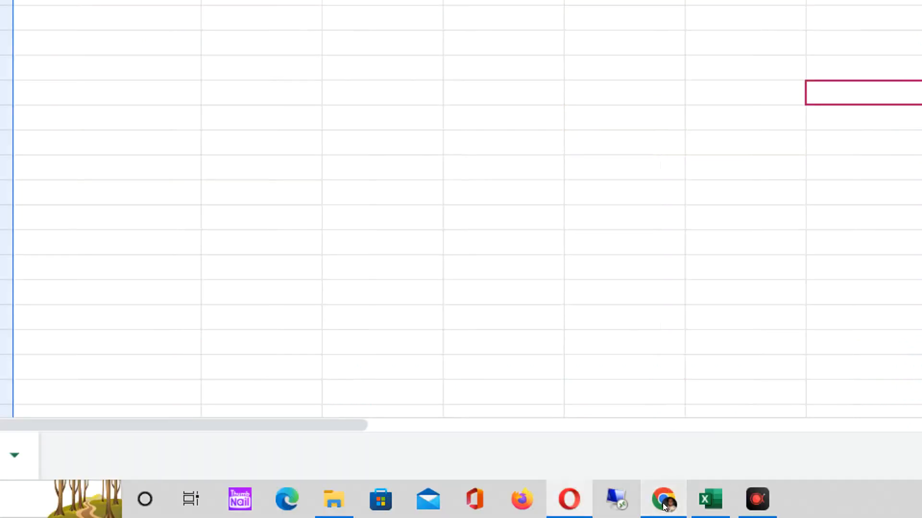
pyautogui.click(579, 503)
pyautogui.click(579, 504)
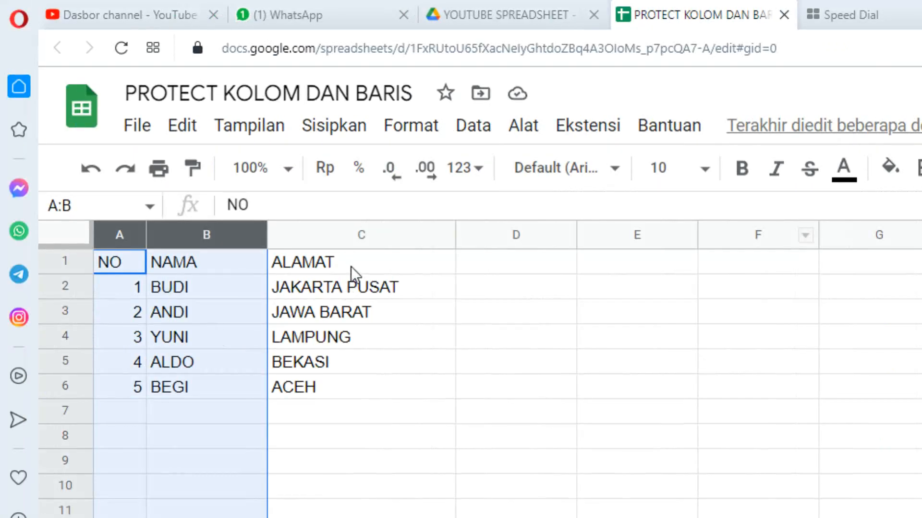
pyautogui.click(350, 263)
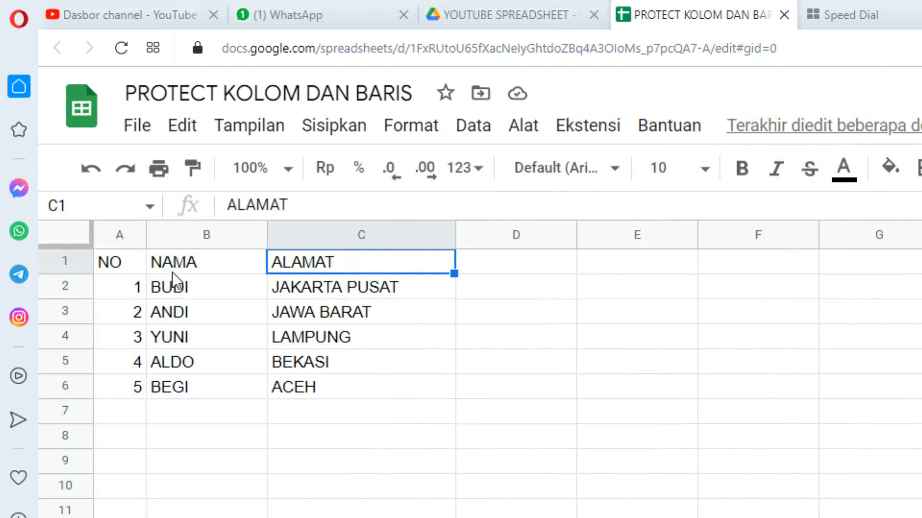
pyautogui.moveTo(122, 266); pyautogui.dragTo(422, 264)
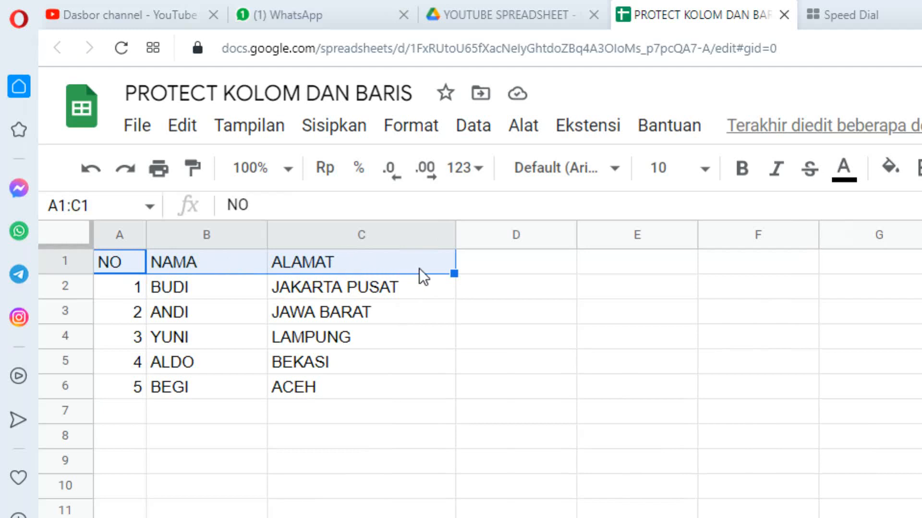
pyautogui.click(214, 276)
pyautogui.click(137, 240)
pyautogui.moveTo(137, 246); pyautogui.dragTo(201, 237)
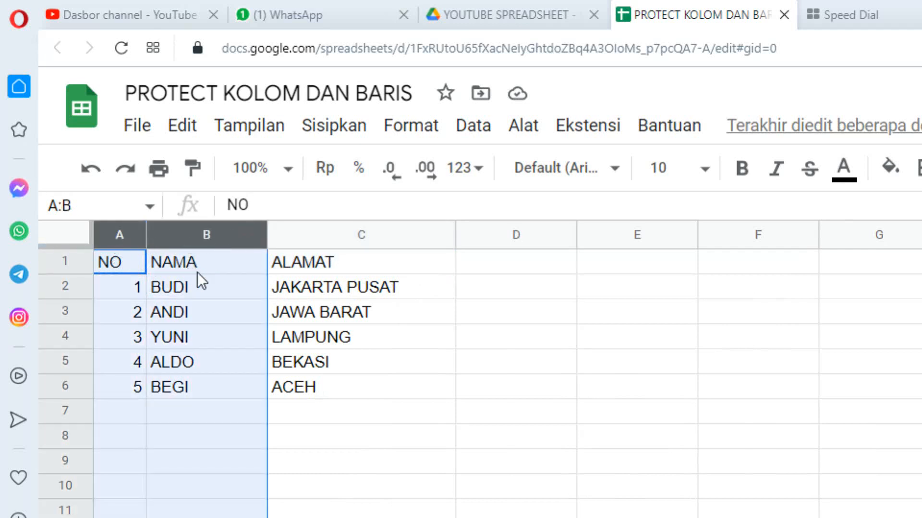
pyautogui.click(298, 263)
# - Protect the header range A1:C1 with the description BARIS, restricting editing to Hanya Anda
pyautogui.moveTo(115, 262); pyautogui.dragTo(352, 263)
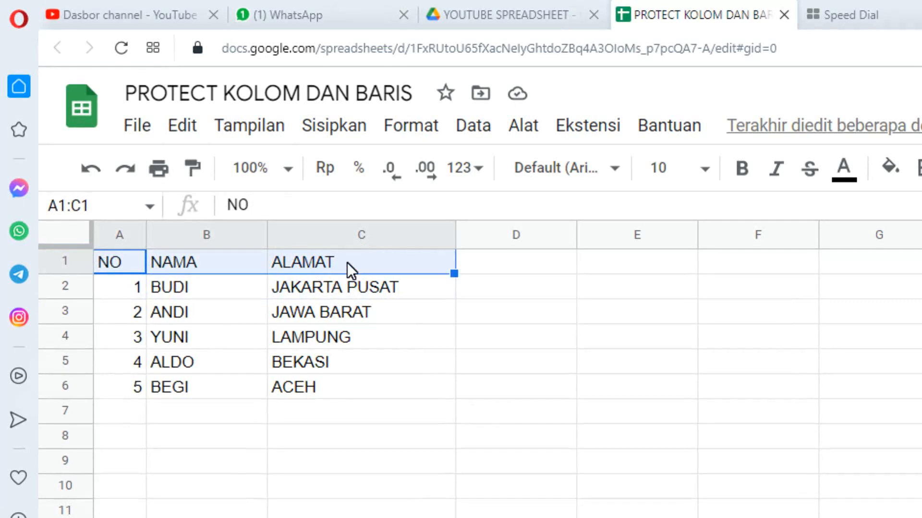
pyautogui.click(475, 129)
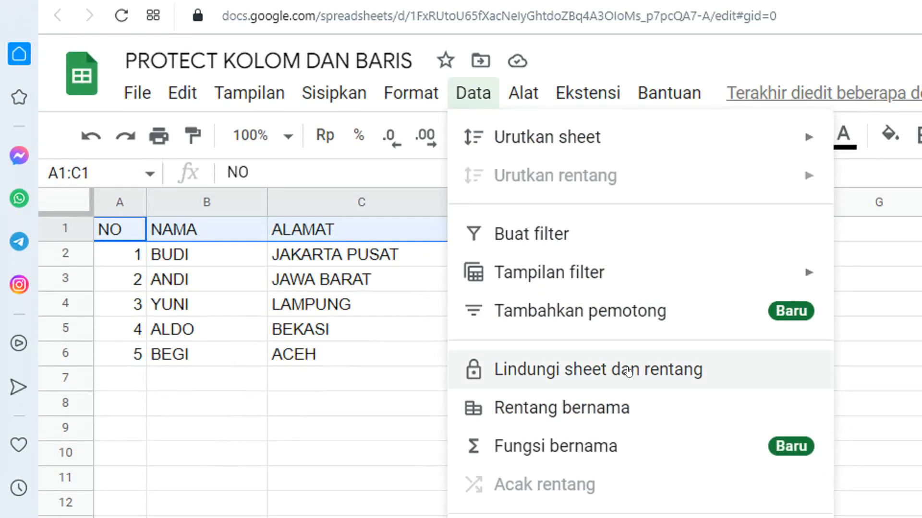
pyautogui.click(622, 370)
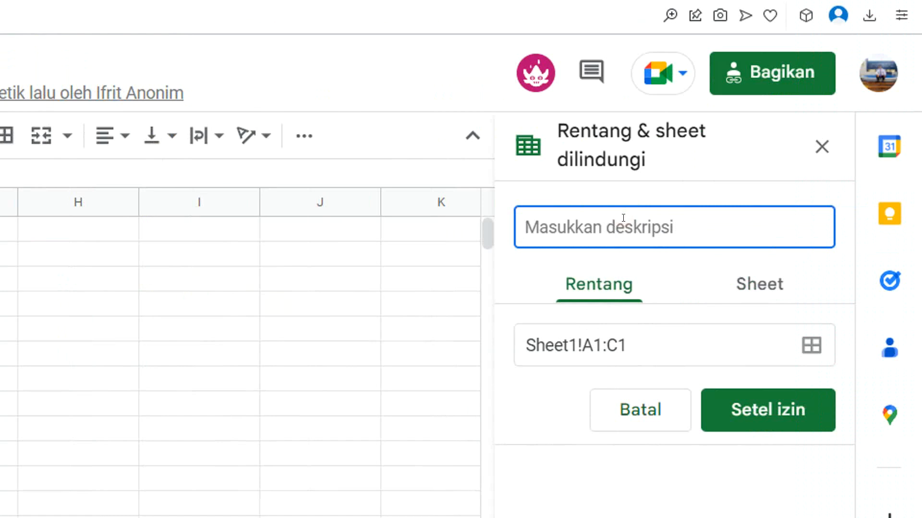
pyautogui.write('BARIS')
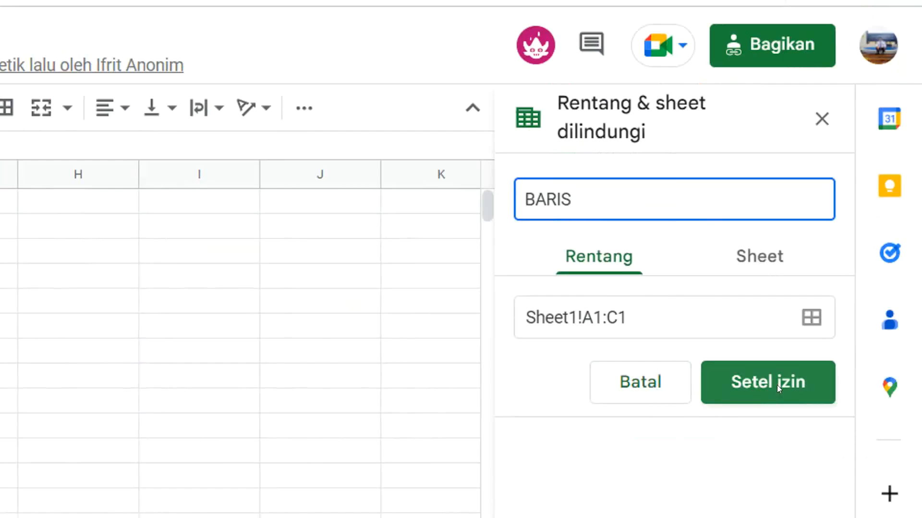
pyautogui.click(776, 385)
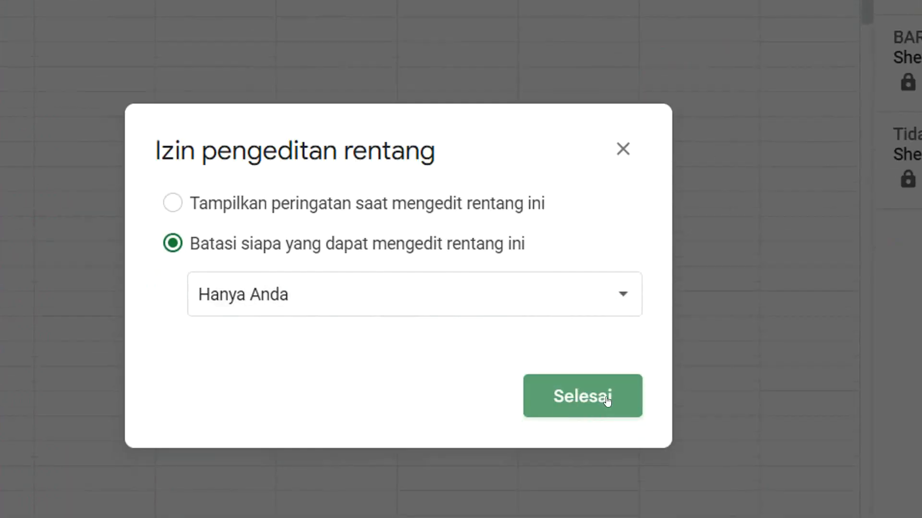
pyautogui.click(583, 387)
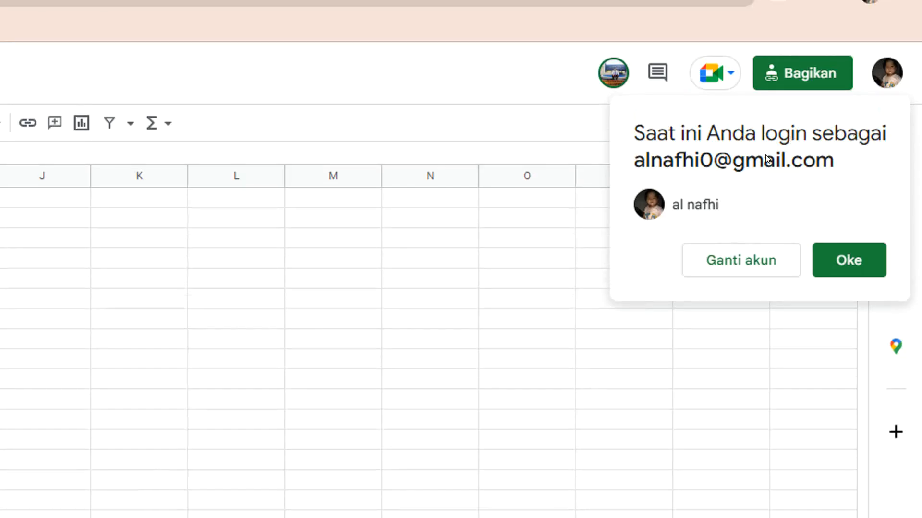
# - From the other account's spreadsheet in Chrome, try to delete the protected ALAMAT header in C1
pyautogui.click(221, 204)
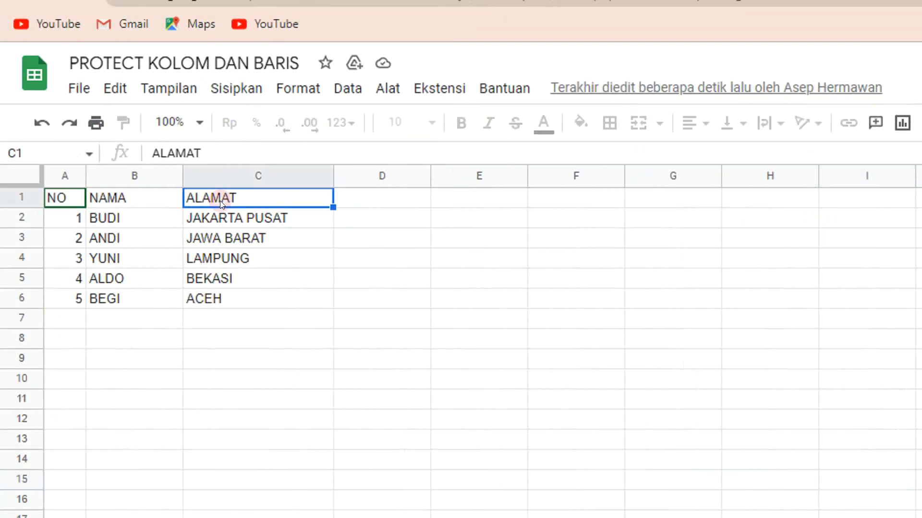
pyautogui.press('Delete')
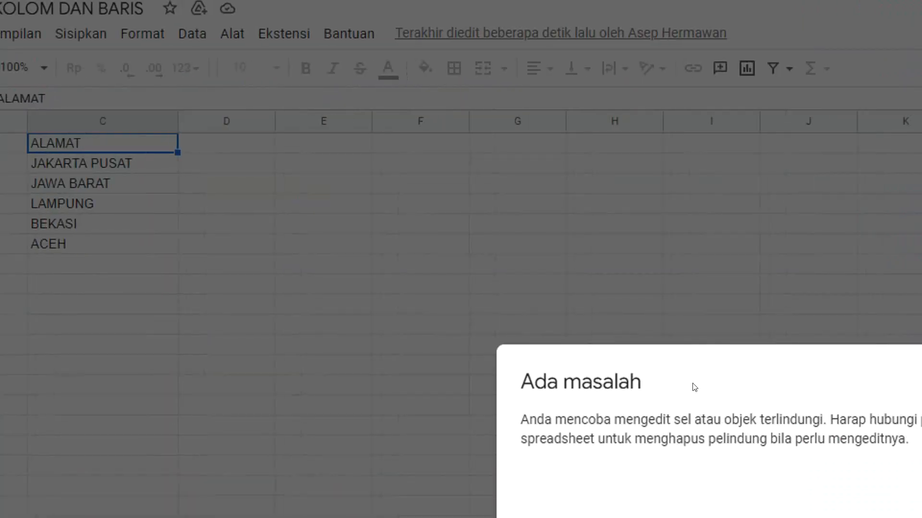
pyautogui.moveTo(840, 432); pyautogui.dragTo(472, 310)
pyautogui.moveTo(316, 257); pyautogui.dragTo(352, 232)
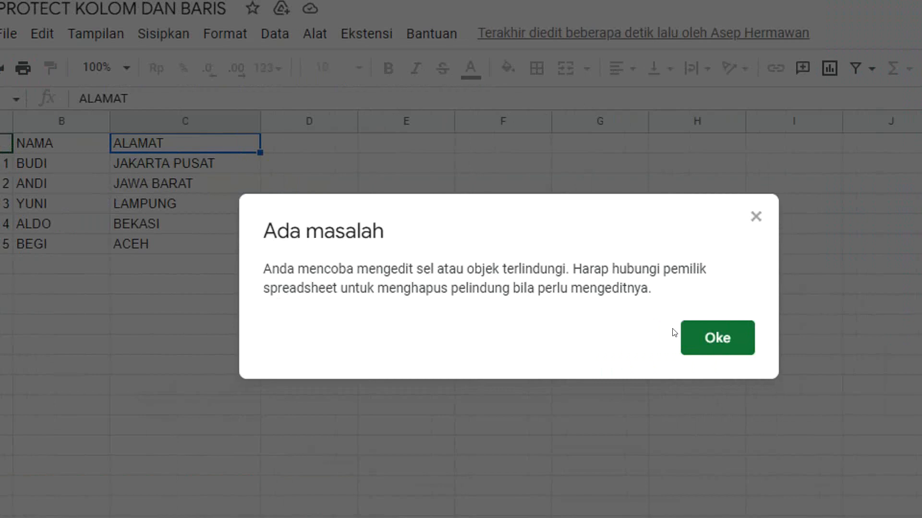
pyautogui.click(701, 336)
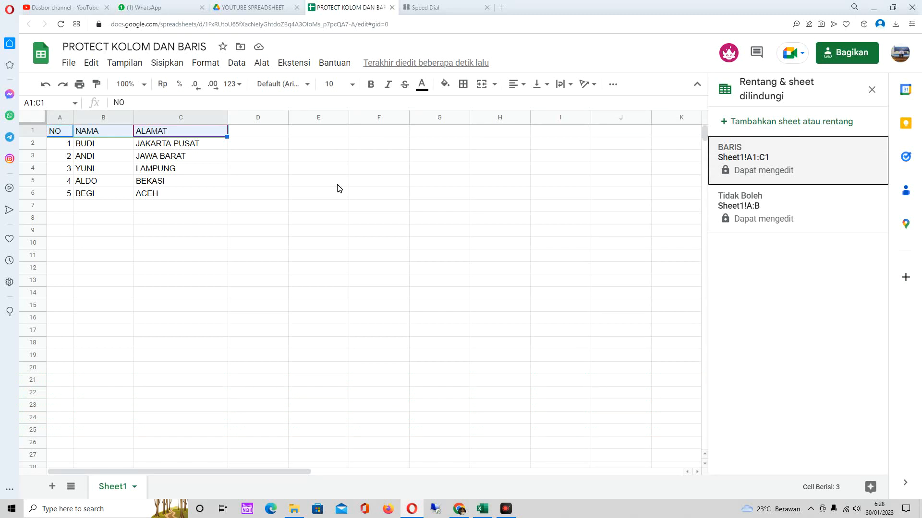
pyautogui.click(61, 118)
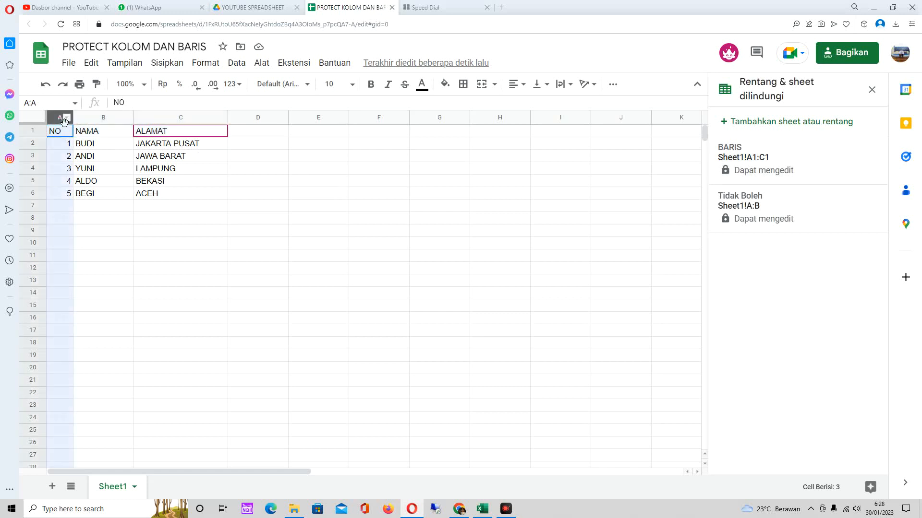
pyautogui.click(35, 131)
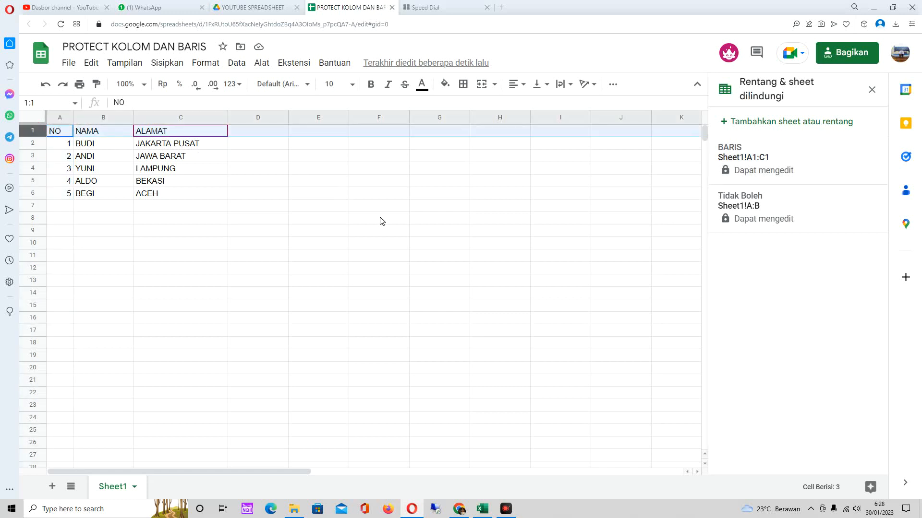
pyautogui.click(397, 265)
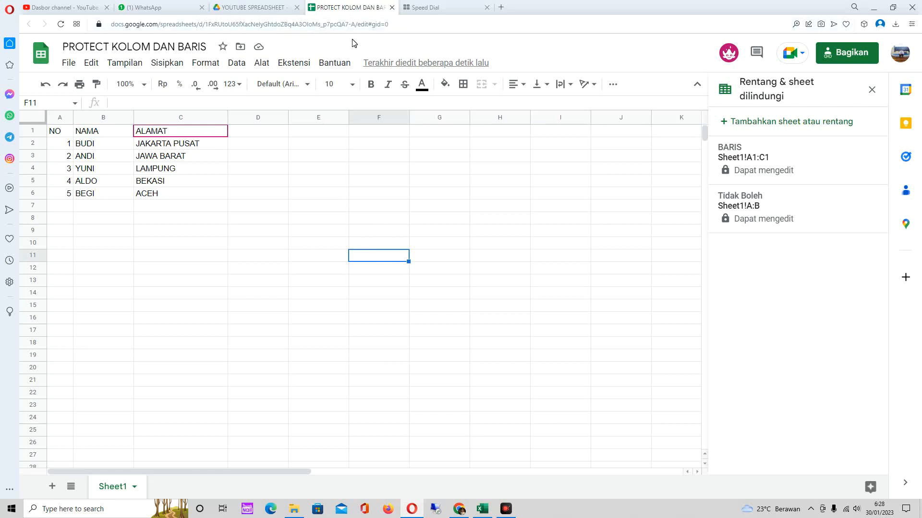
# - In Google Drive, set the general link access of the PROTECT KOLOM DAN BARIS file to Pelihat
pyautogui.click(268, 8)
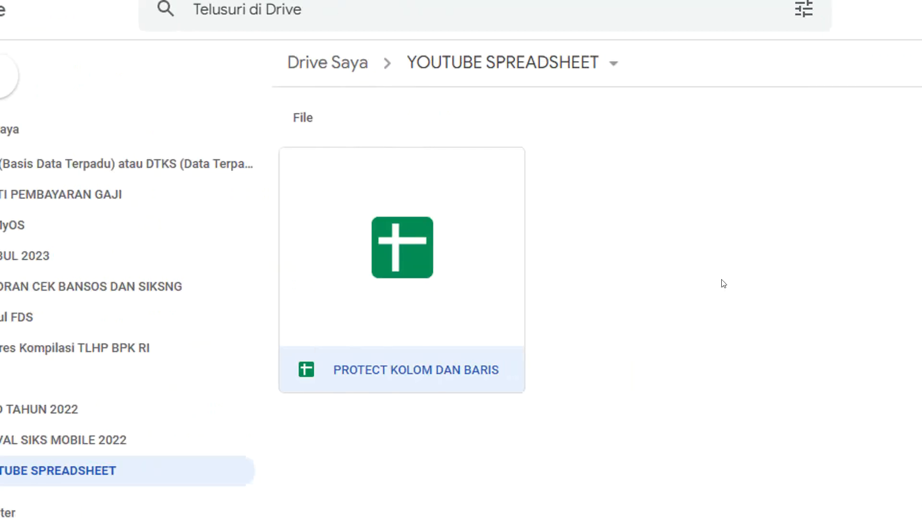
pyautogui.rightClick(434, 222)
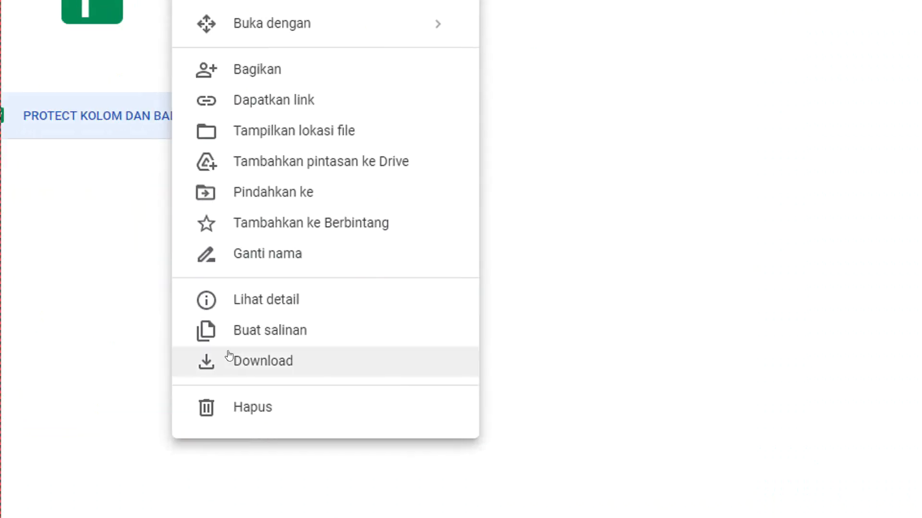
pyautogui.click(240, 299)
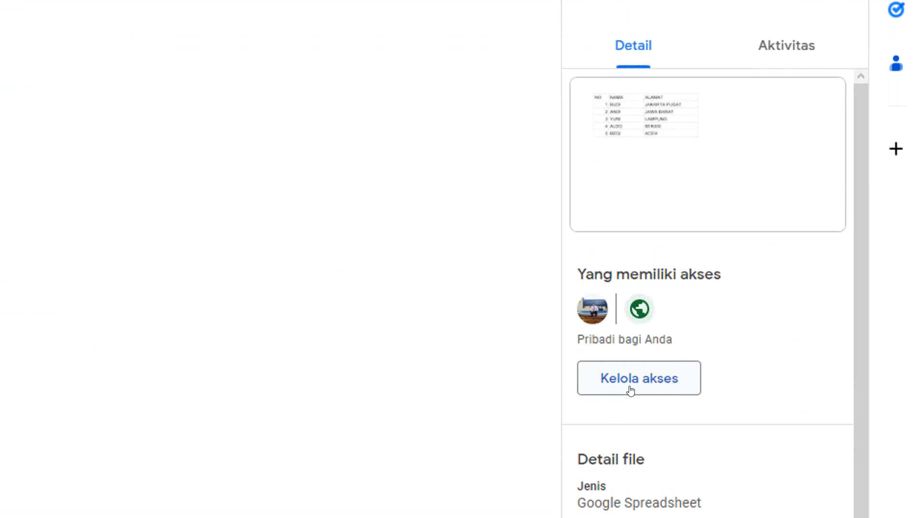
pyautogui.click(659, 392)
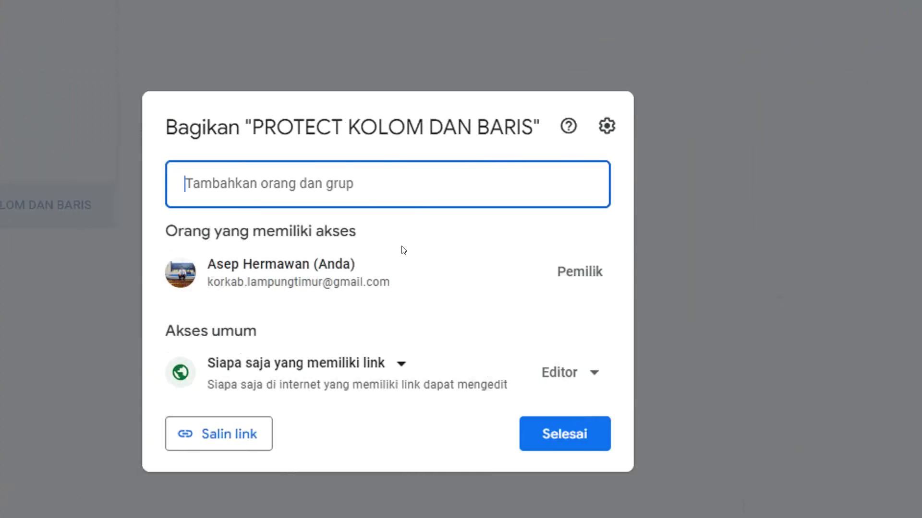
pyautogui.click(587, 378)
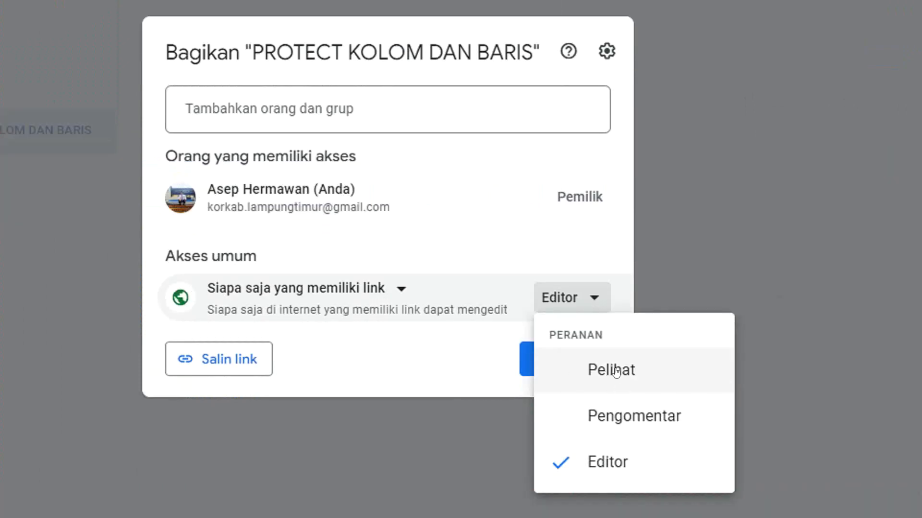
pyautogui.click(610, 373)
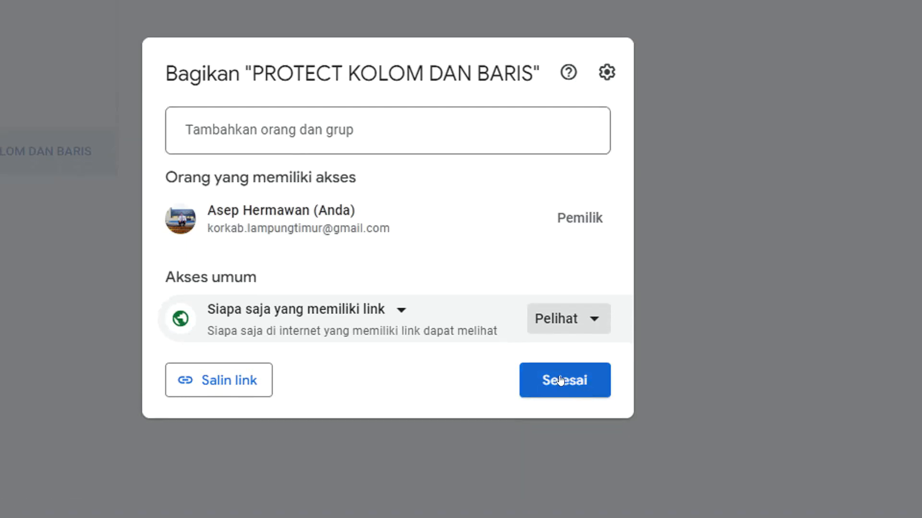
pyautogui.click(559, 382)
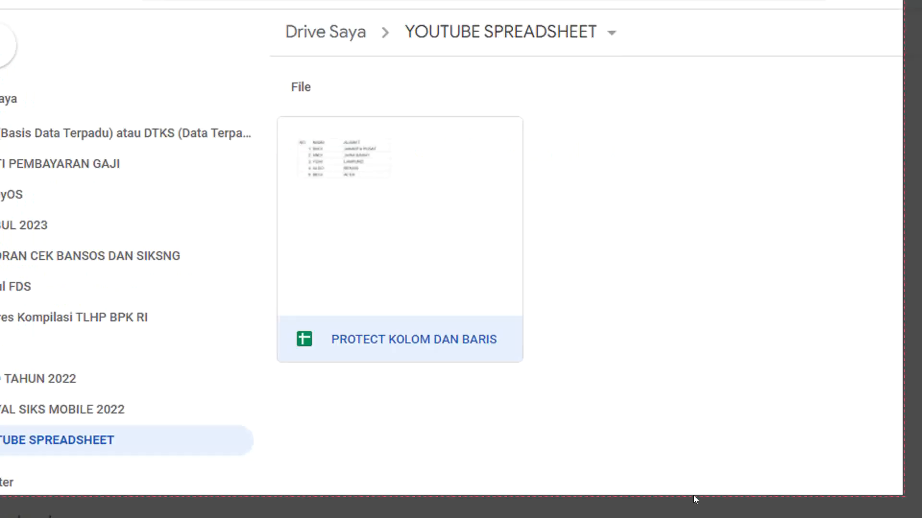
# - Switch to the other account's spreadsheet in Chrome and reload it
pyautogui.click(694, 502)
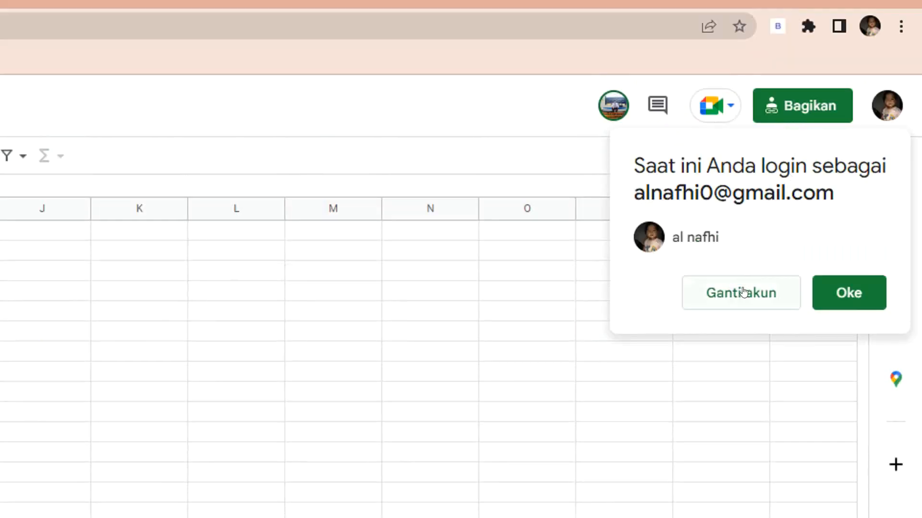
pyautogui.click(809, 293)
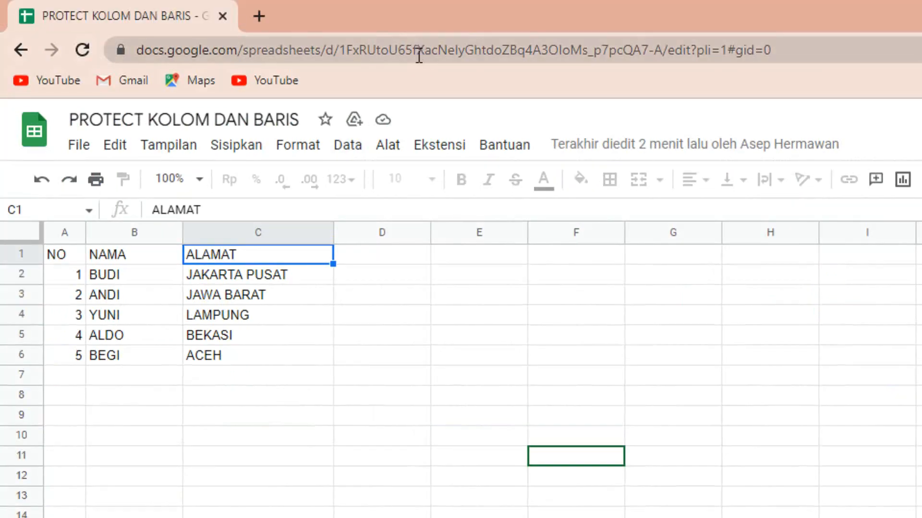
pyautogui.click(410, 22)
pyautogui.press('Return')
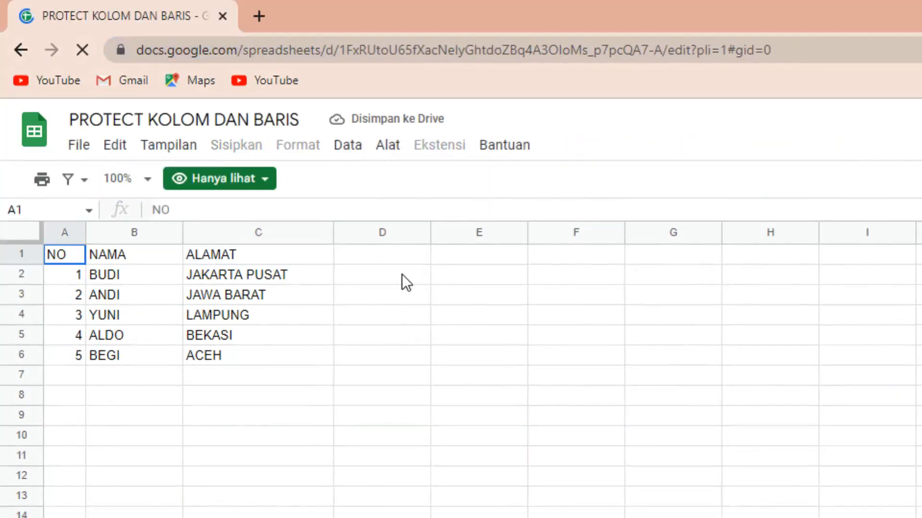
# - Check the ALAMAT header and entries in column C for editability under the link's viewer access
pyautogui.click(257, 255)
pyautogui.click(256, 278)
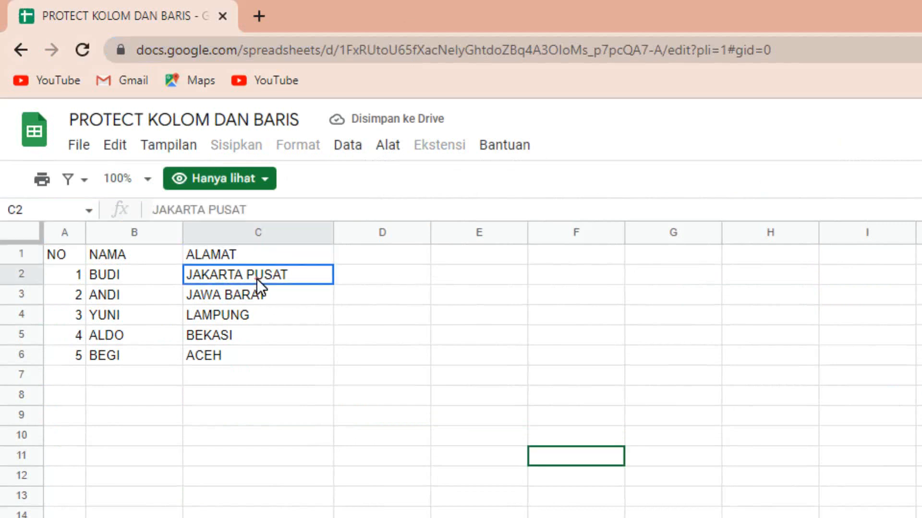
pyautogui.click(342, 331)
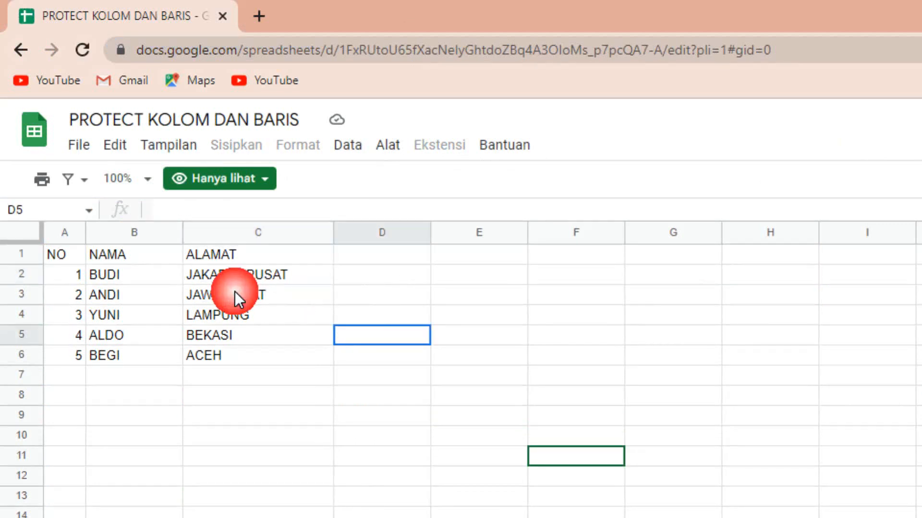
pyautogui.click(235, 292)
pyautogui.click(233, 329)
pyautogui.click(215, 289)
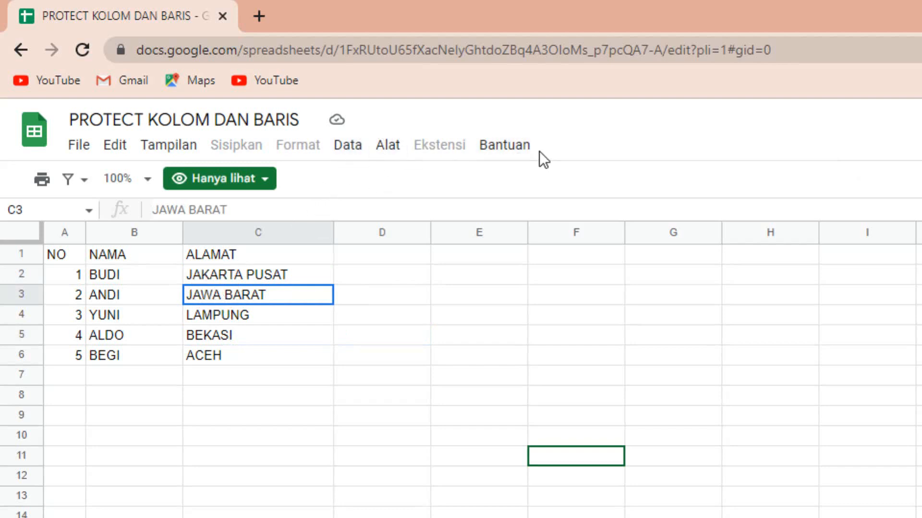
# - Log in to the spreadsheet with the other account and check the Hanya lihat mode's editing access details
pyautogui.click(267, 183)
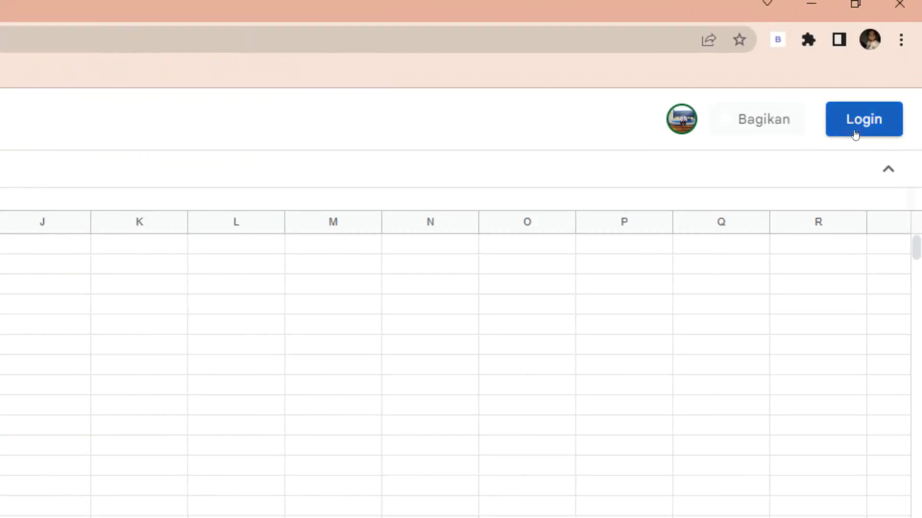
pyautogui.click(885, 115)
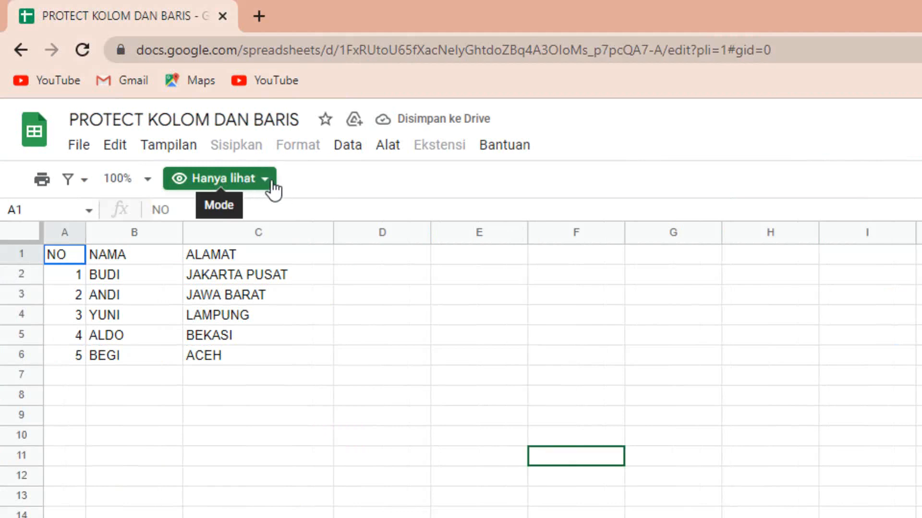
pyautogui.click(265, 183)
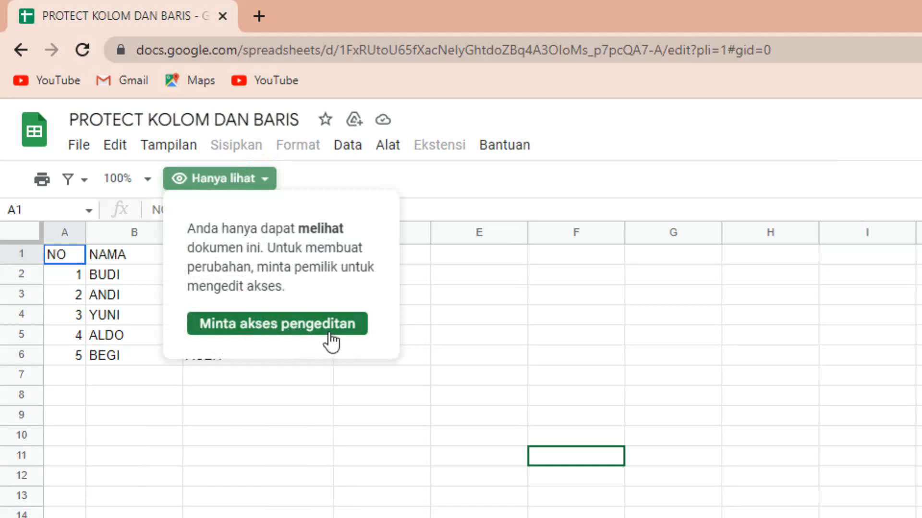
pyautogui.click(485, 344)
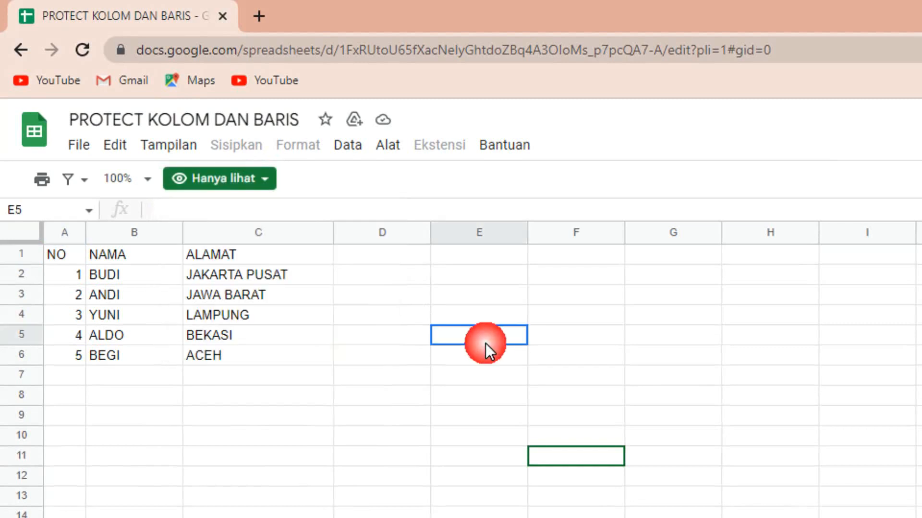
pyautogui.click(362, 345)
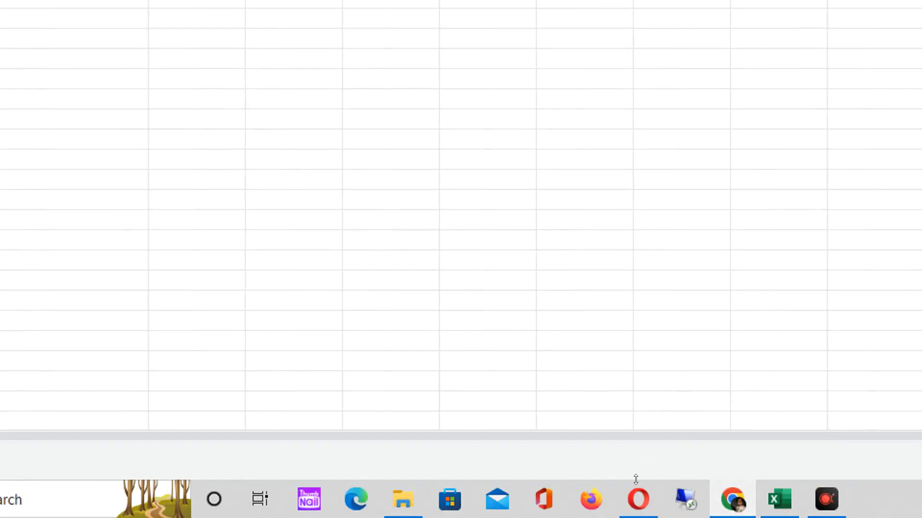
# - Switch back to the owner's PROTECT KOLOM DAN BARIS spreadsheet in Opera
pyautogui.click(638, 501)
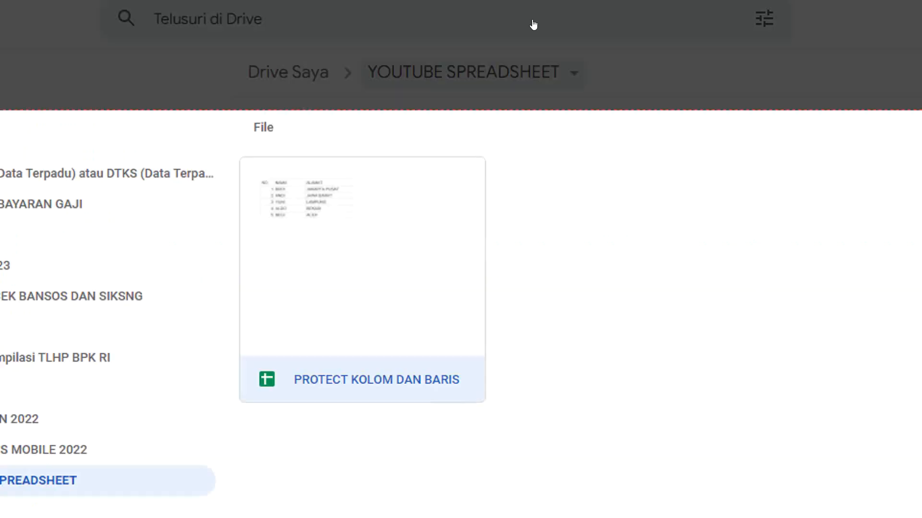
pyautogui.click(522, 17)
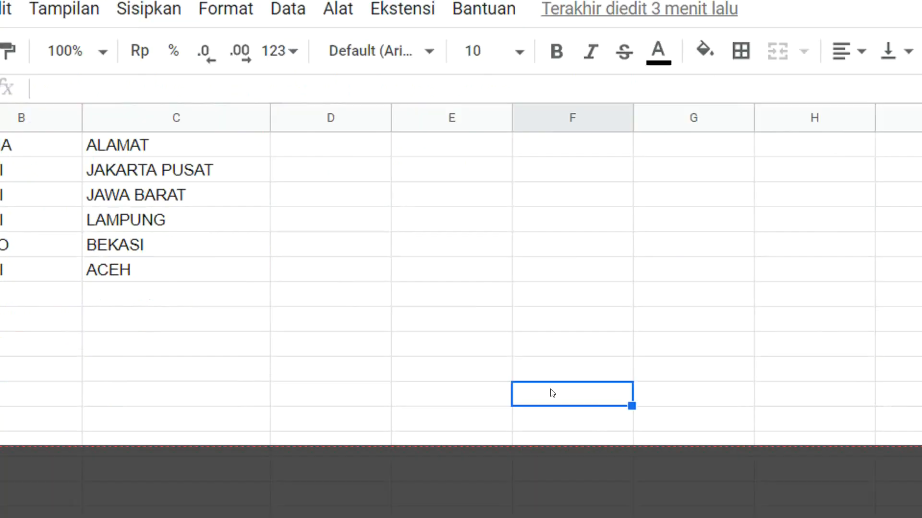